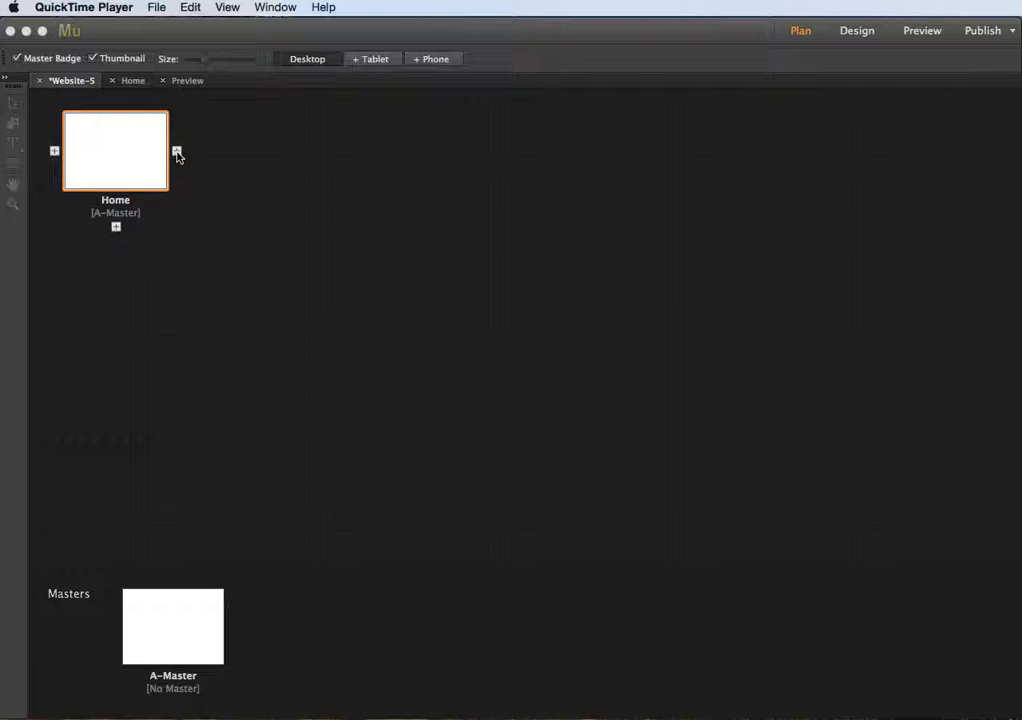
Step: Add two top-level pages after Home in the site map, naming them Products and Staff
{"action": "left_click", "coordinate": [177, 152]}
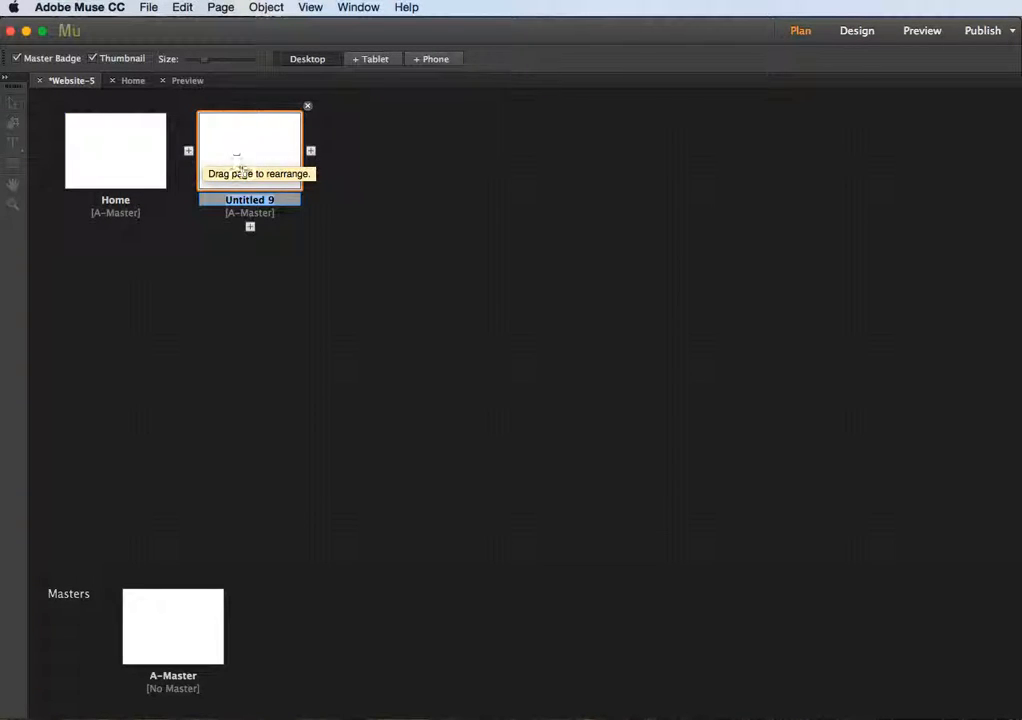
{"action": "type", "text": "products"}
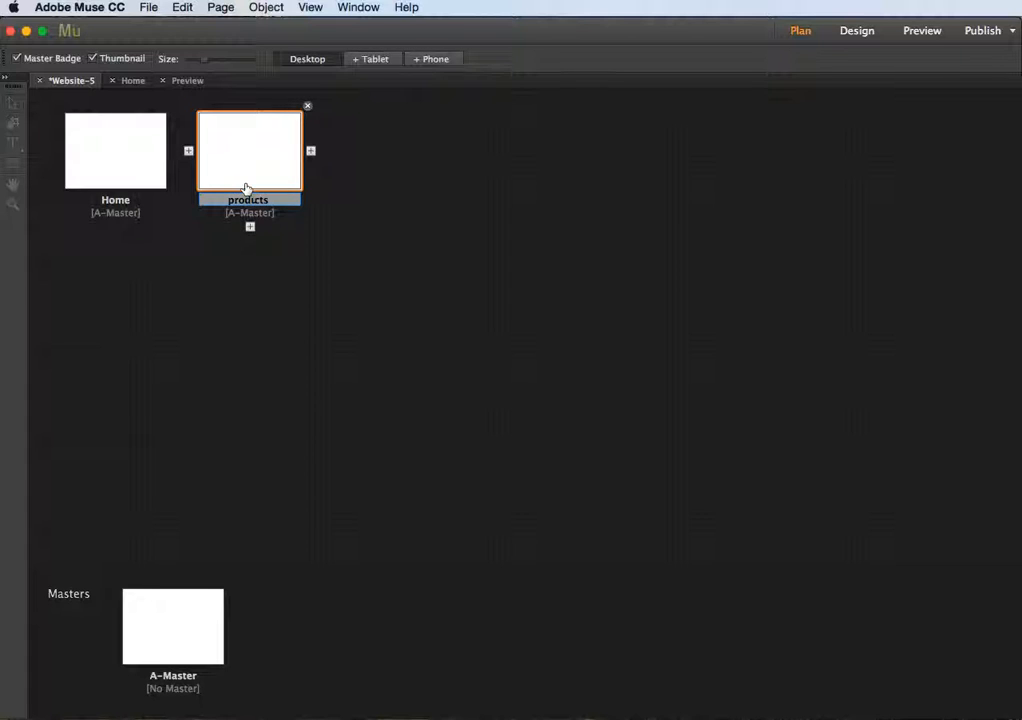
{"action": "left_click", "coordinate": [311, 152]}
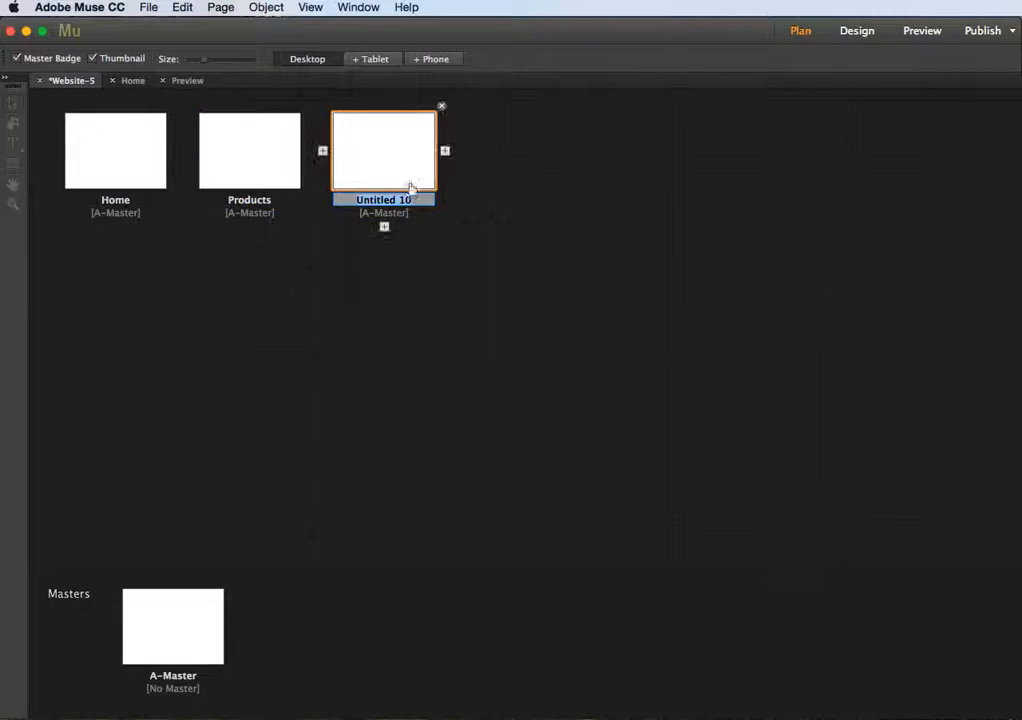
{"action": "type", "text": "Staff"}
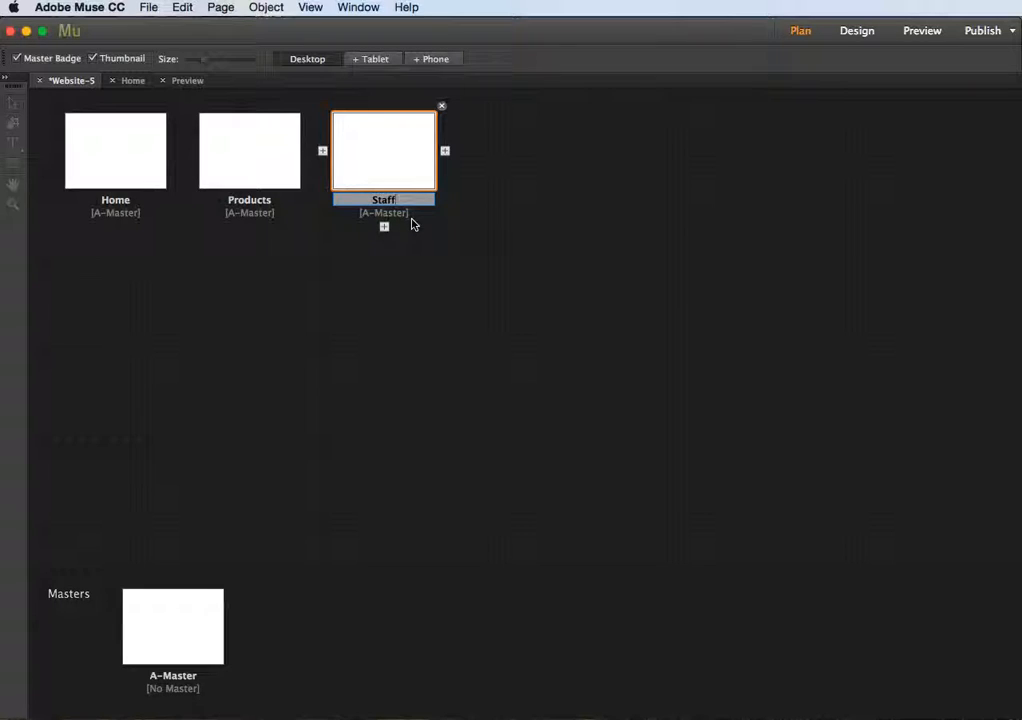
{"action": "key", "text": "Return"}
Step: Add two more top-level pages after Staff, naming them Services and Location
{"action": "left_click", "coordinate": [449, 154]}
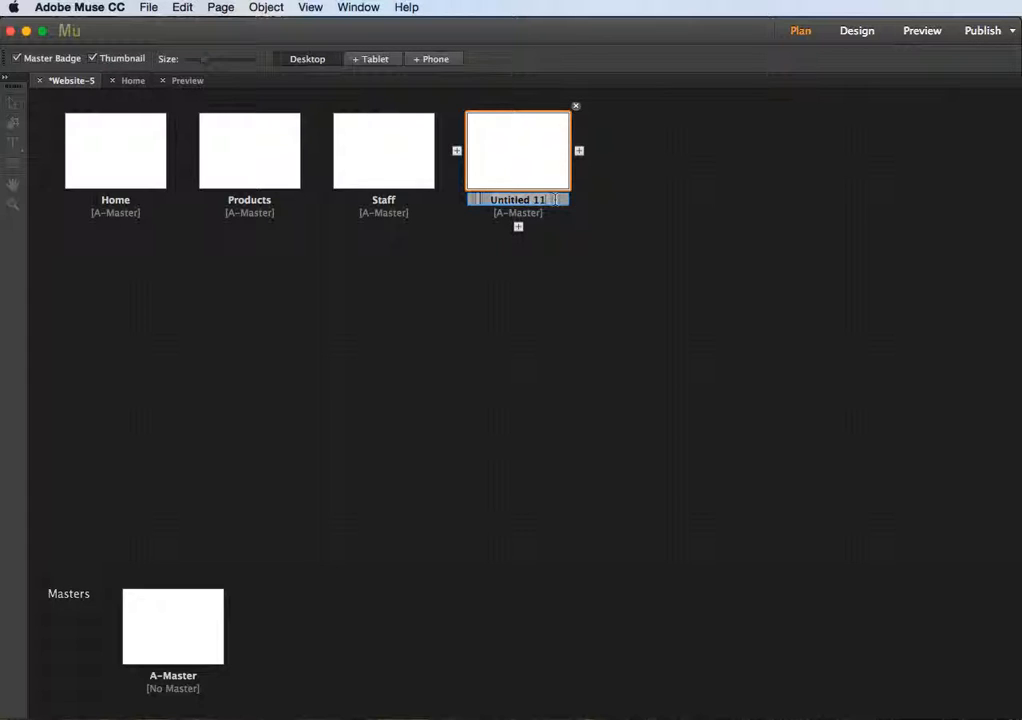
{"action": "type", "text": "ser"}
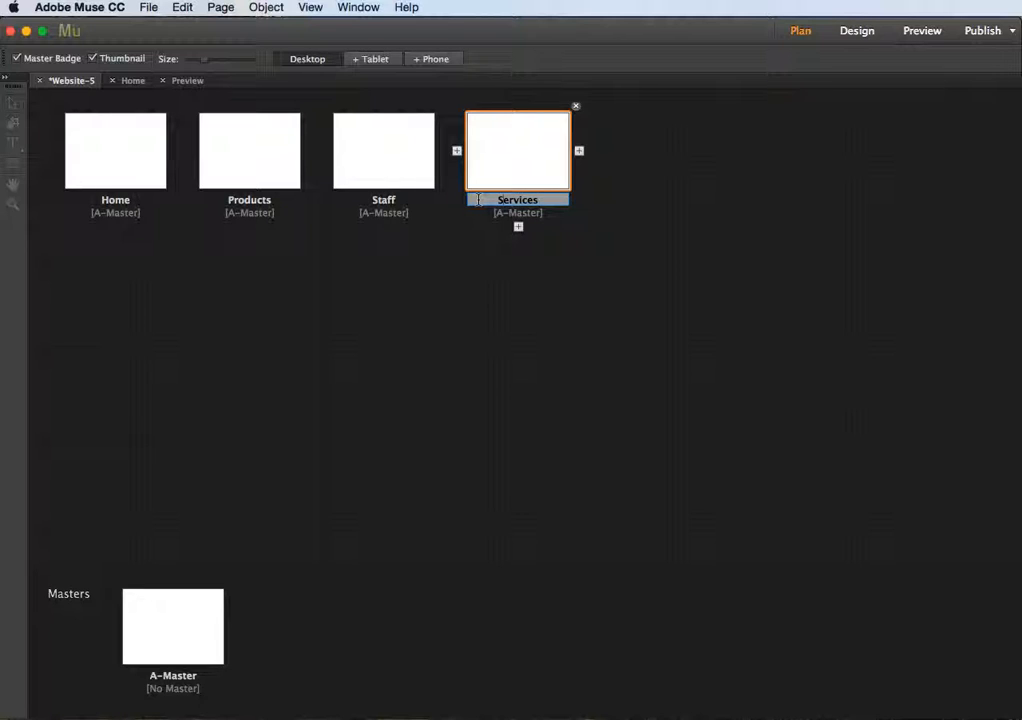
{"action": "left_click", "coordinate": [578, 151]}
{"action": "left_click", "coordinate": [578, 151]}
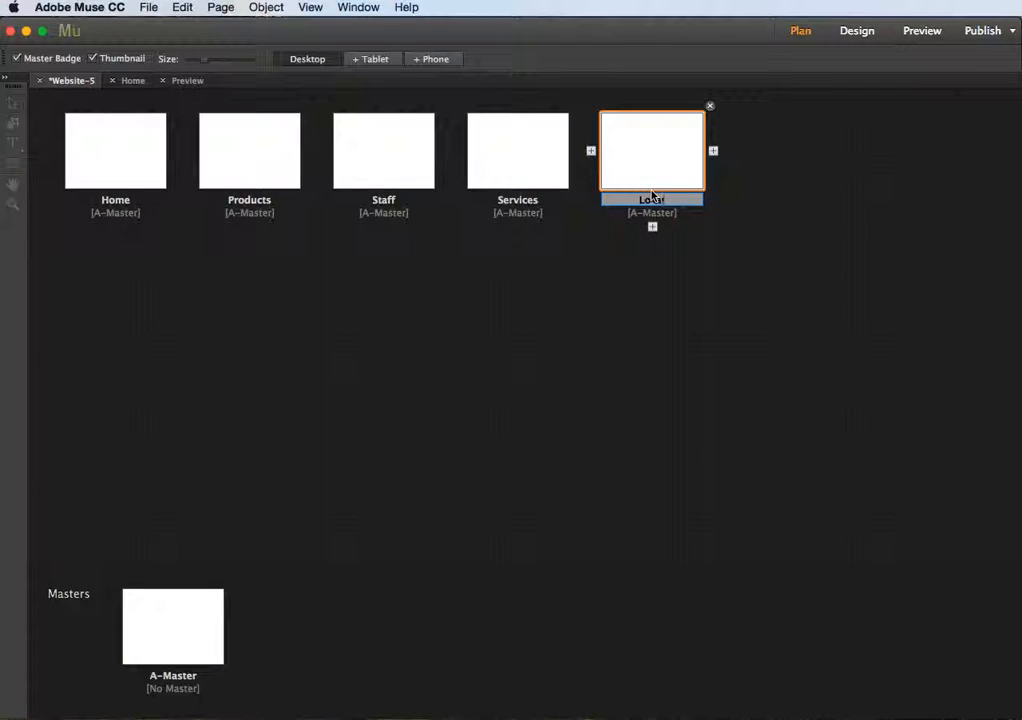
{"action": "type", "text": "Location"}
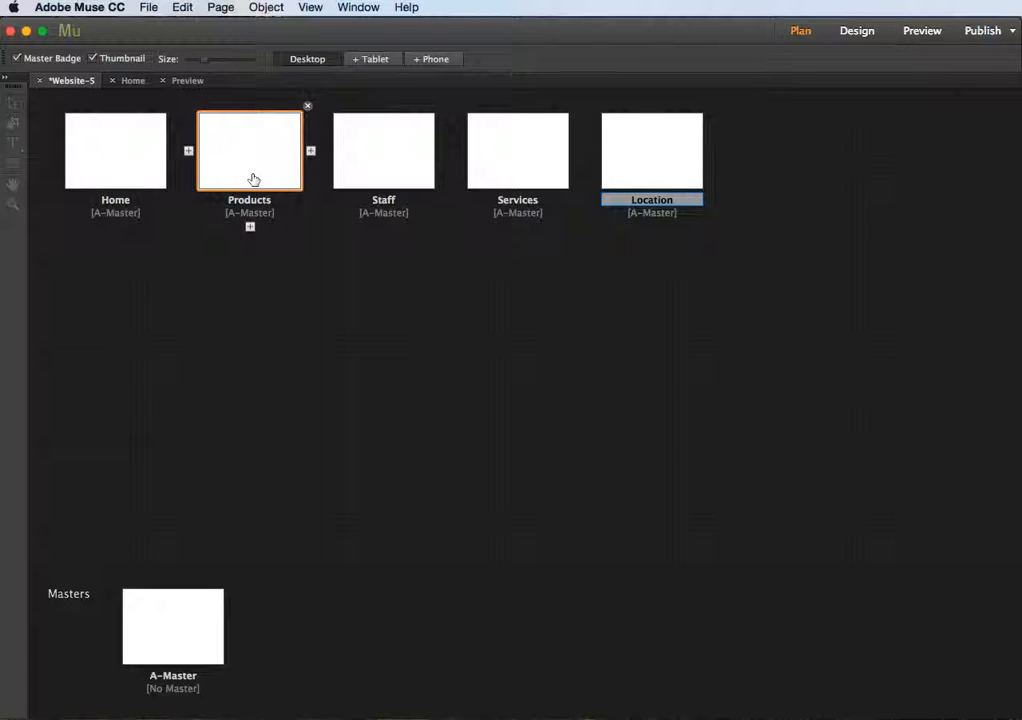
Step: Create three child pages under Products, named Games, Videos and Music
{"action": "left_click", "coordinate": [250, 229]}
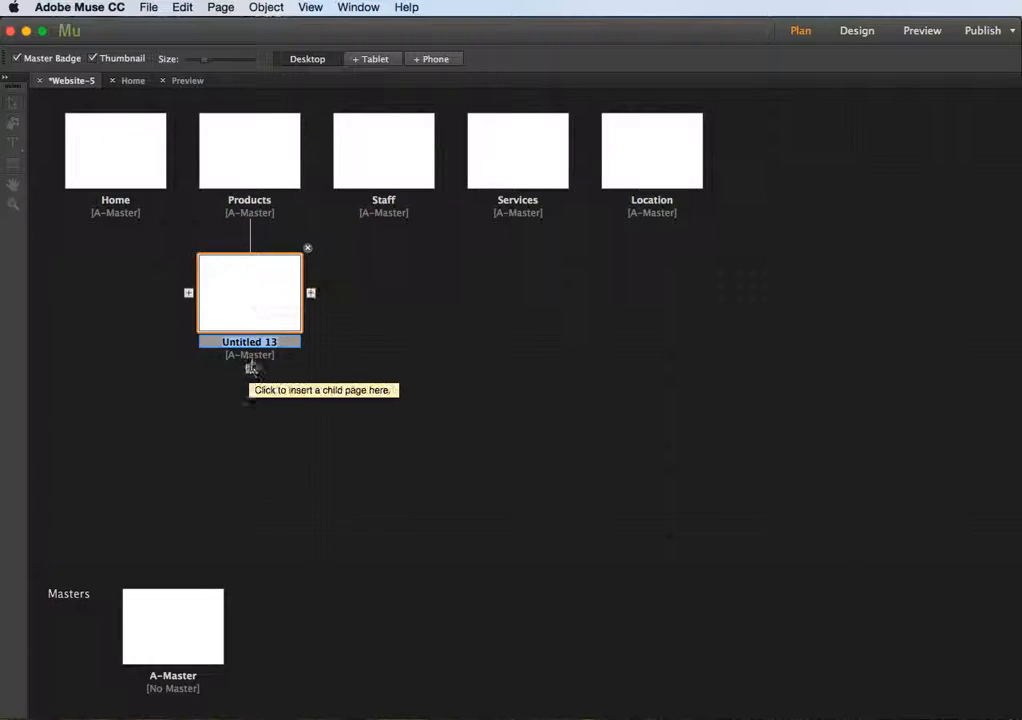
{"action": "type", "text": "Gi"}
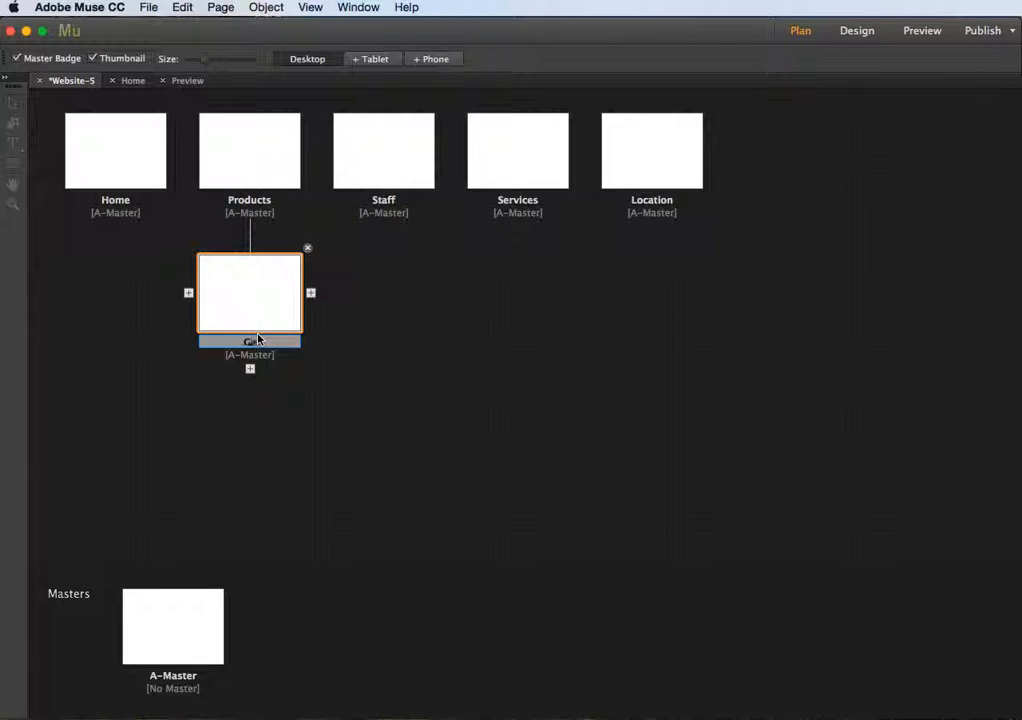
{"action": "left_click", "coordinate": [311, 292]}
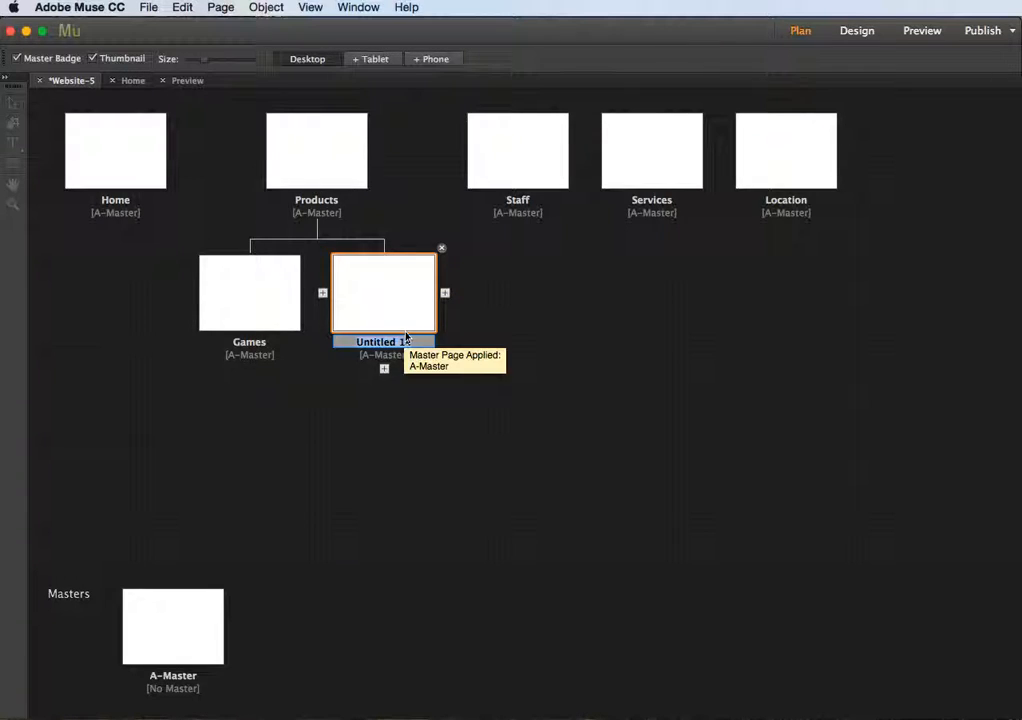
{"action": "type", "text": "Videos"}
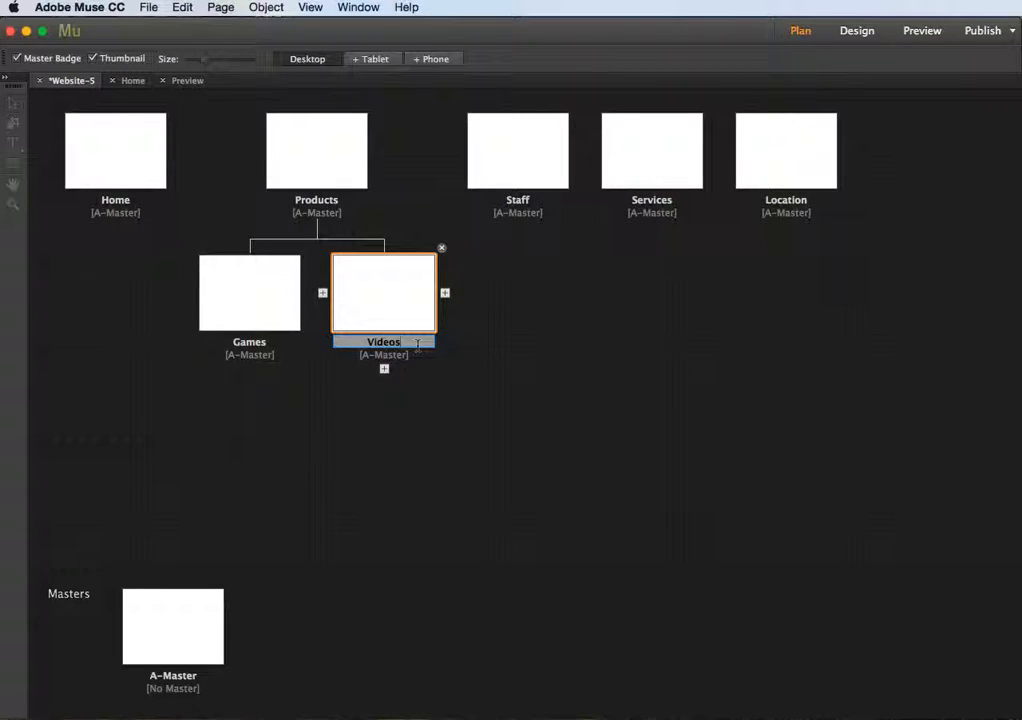
{"action": "left_click", "coordinate": [445, 293]}
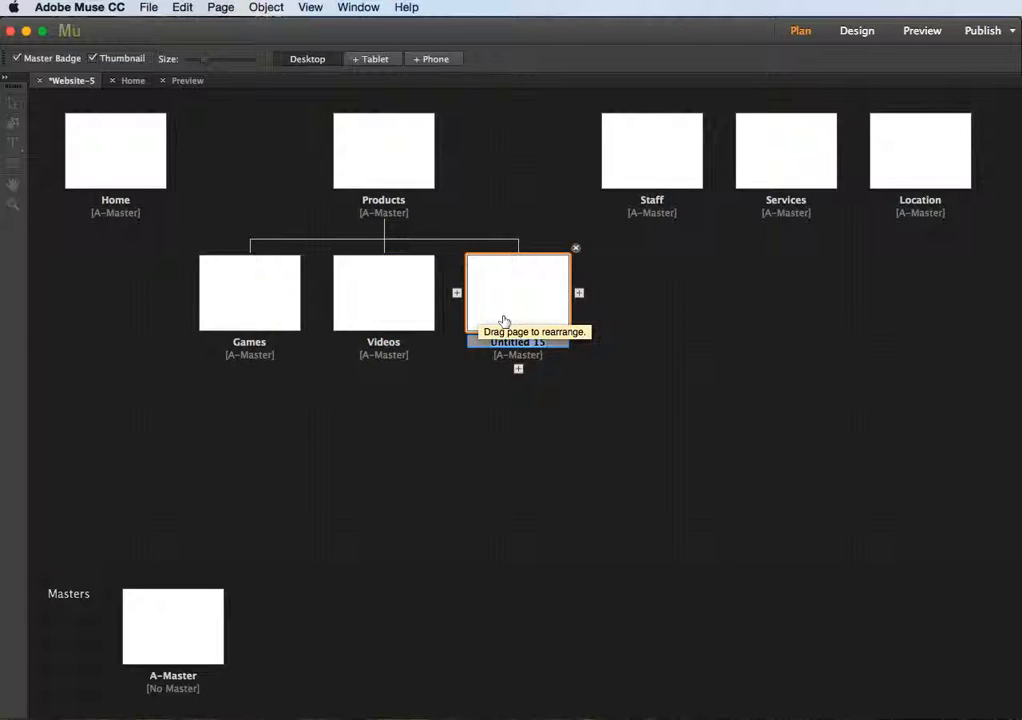
{"action": "type", "text": "Music"}
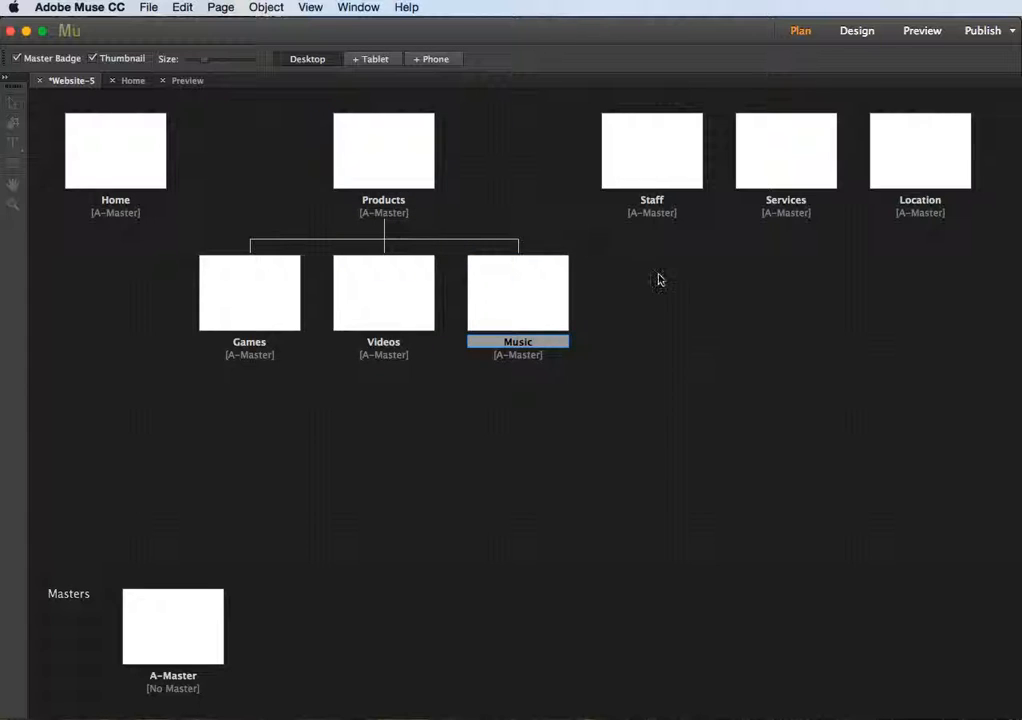
{"action": "key", "text": "Return"}
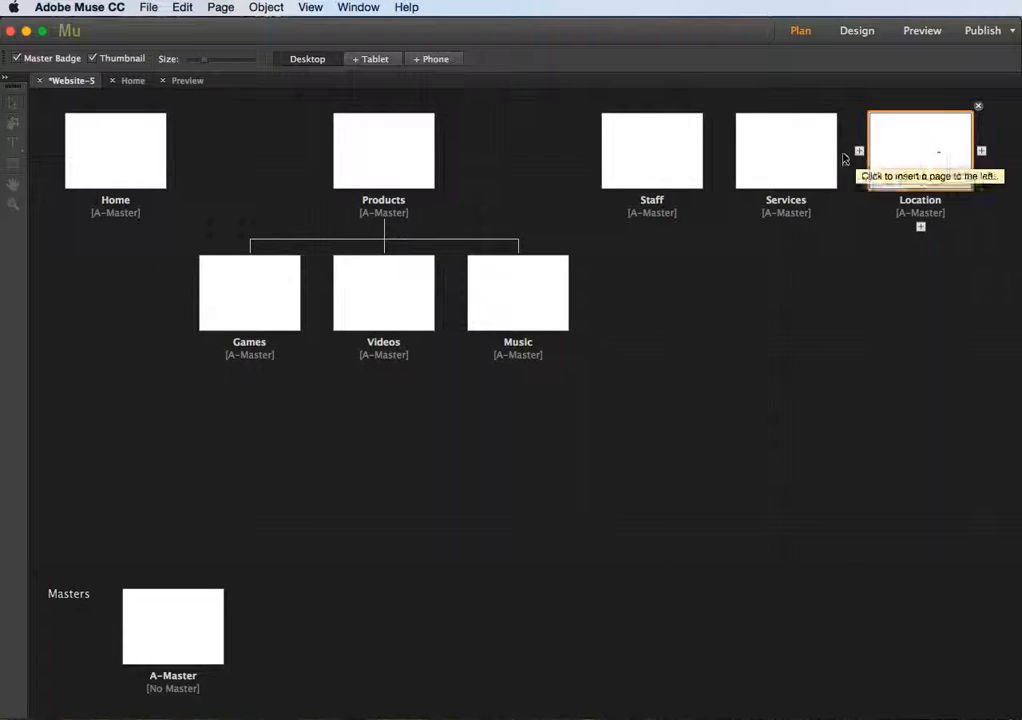
Step: On the Home page, place a horizontal menu widget at the page's upper-left corner and stretch it to 960 wide by 45 high
{"action": "double_click", "coordinate": [118, 149]}
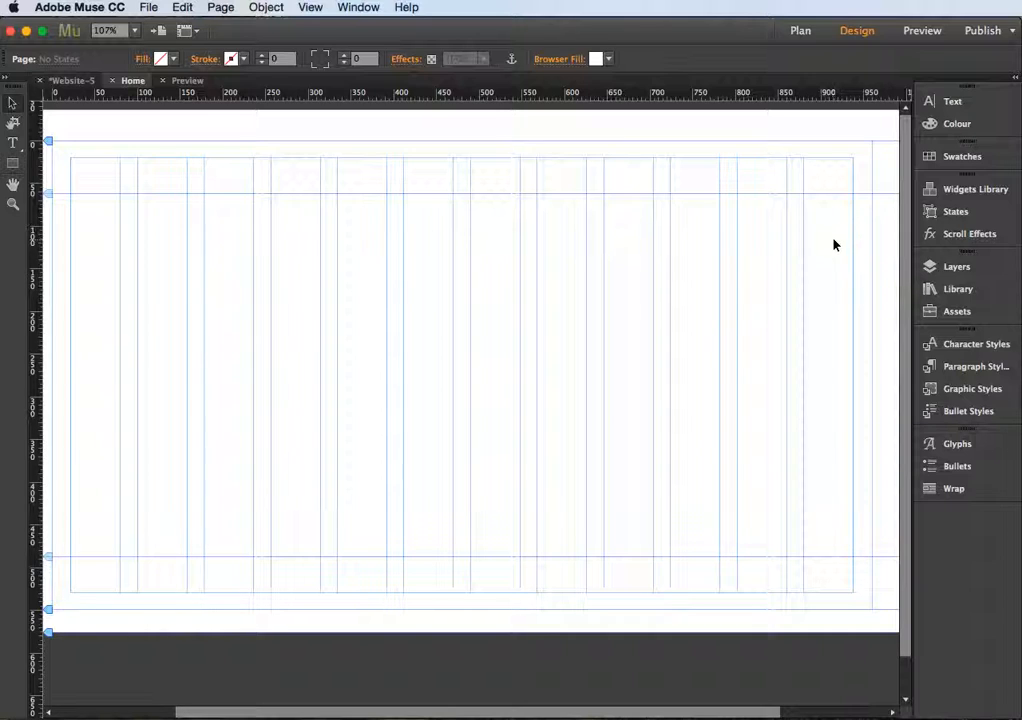
{"action": "left_click", "coordinate": [959, 197]}
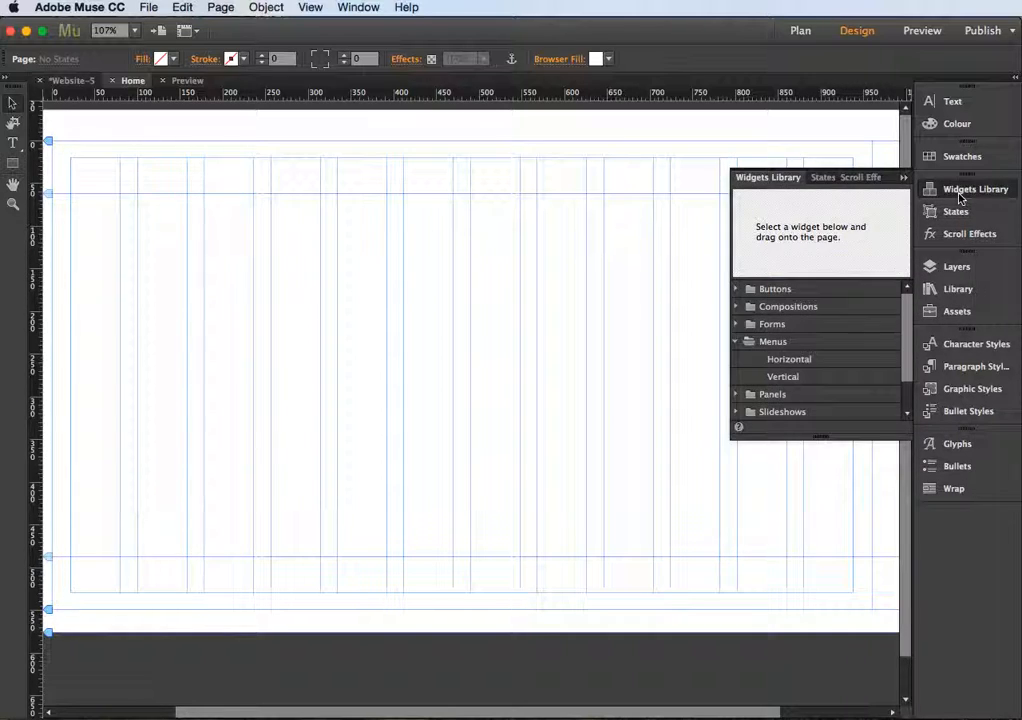
{"action": "left_click", "coordinate": [737, 343]}
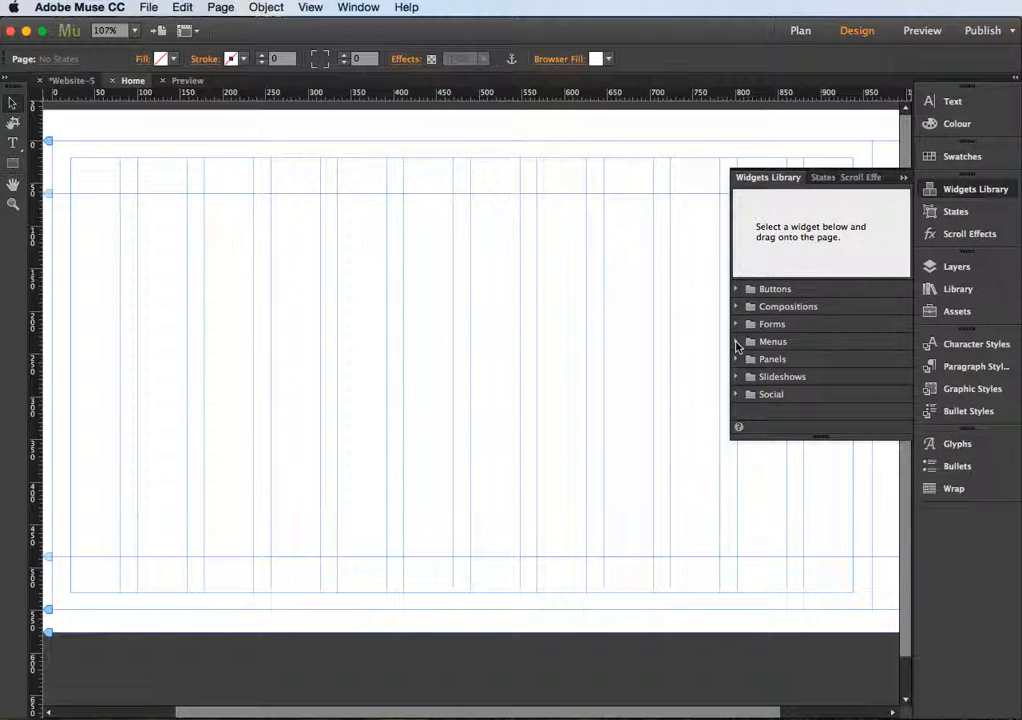
{"action": "left_click", "coordinate": [737, 343]}
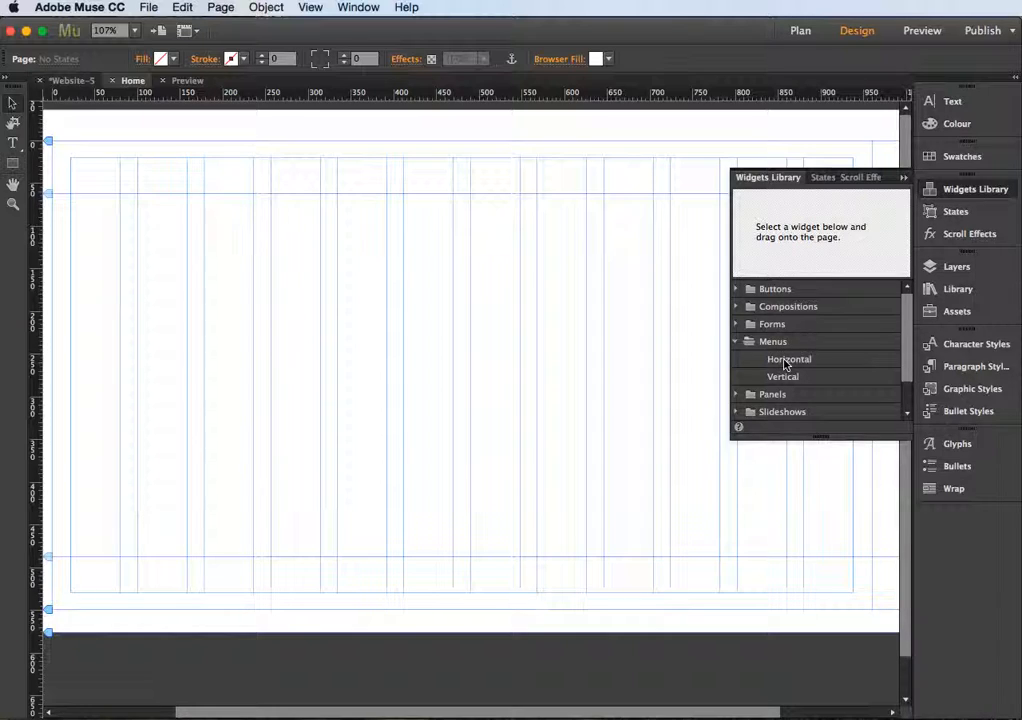
{"action": "left_click", "coordinate": [785, 362]}
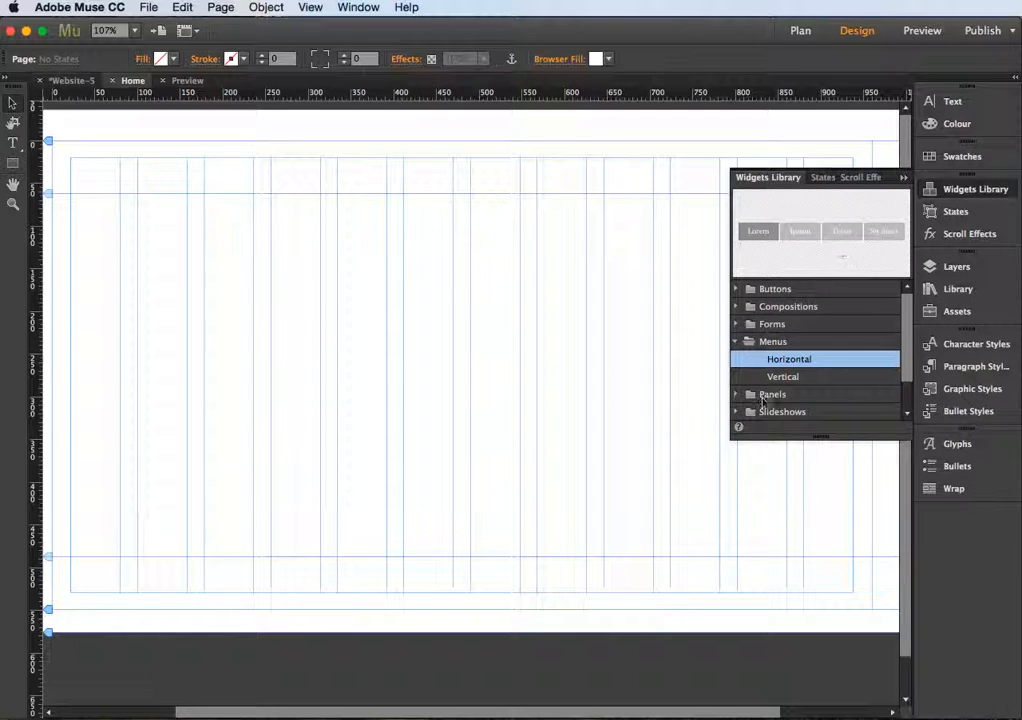
{"action": "left_click_drag", "start_coordinate": [791, 364], "coordinate": [53, 146]}
{"action": "left_click_drag", "start_coordinate": [812, 369], "coordinate": [80, 155]}
{"action": "left_click", "coordinate": [76, 157]}
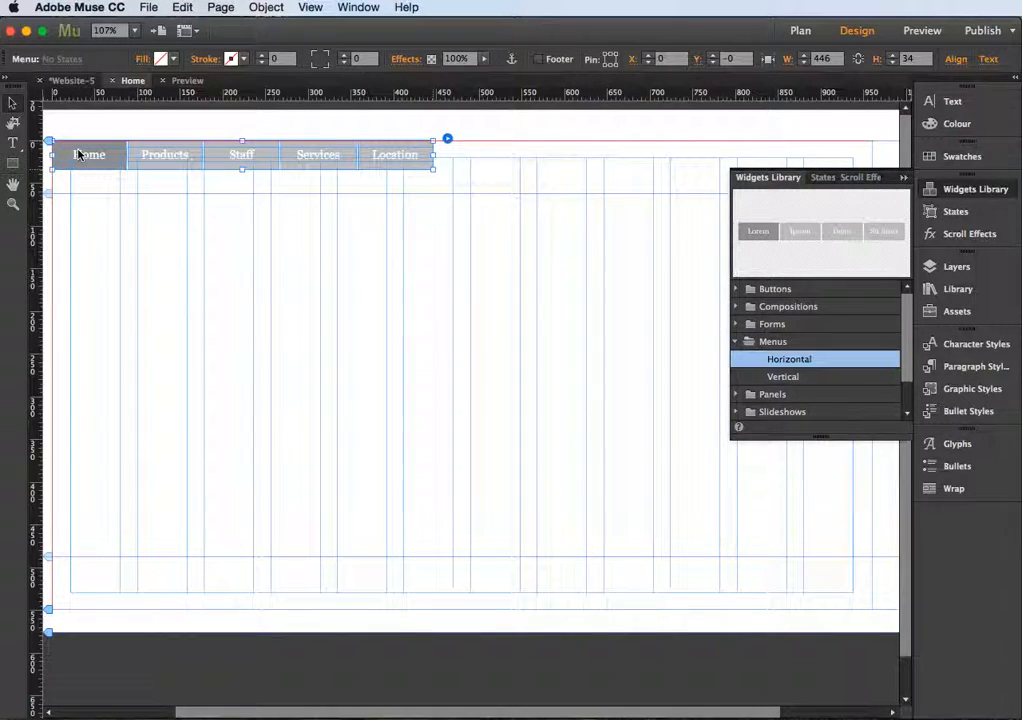
{"action": "left_click_drag", "start_coordinate": [432, 170], "coordinate": [840, 183]}
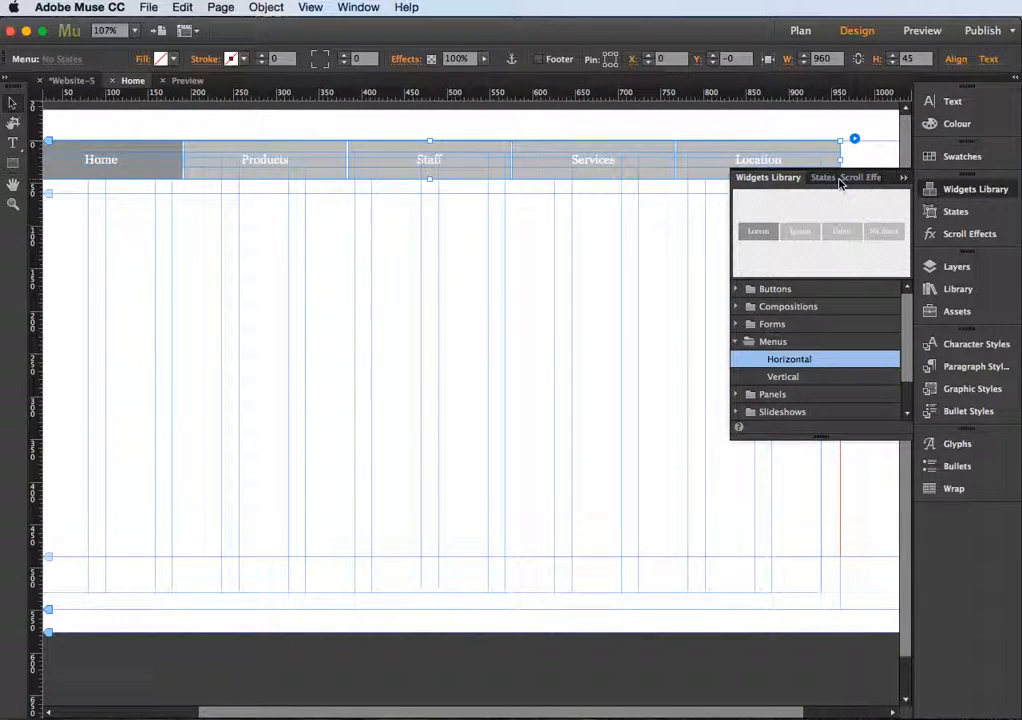
{"action": "left_click", "coordinate": [907, 186]}
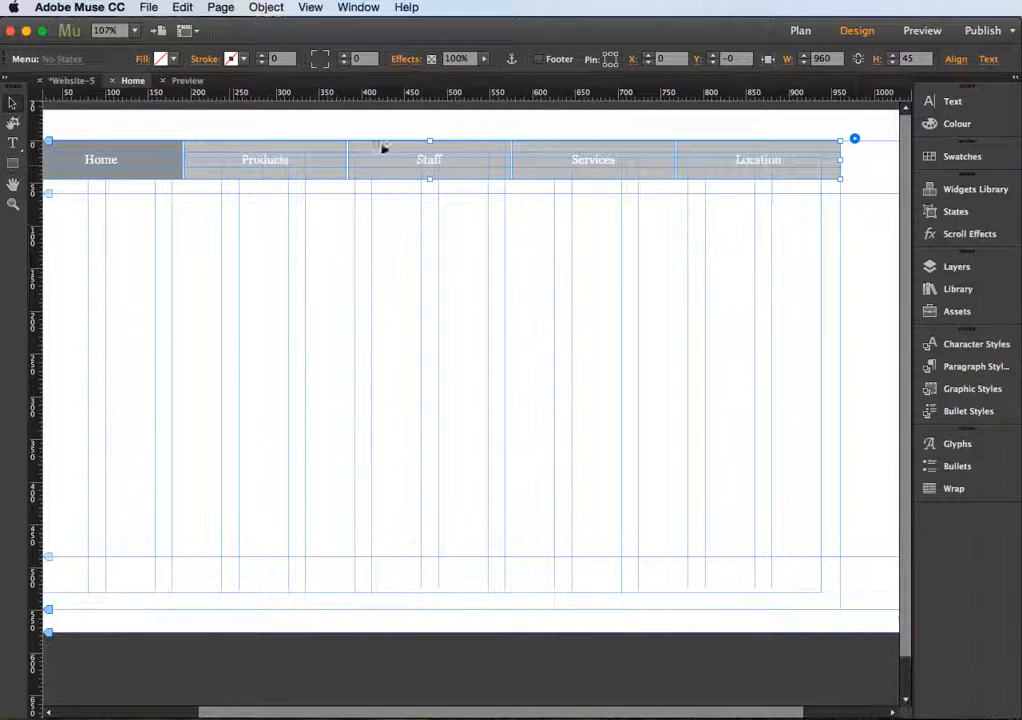
Step: Compare the Home page's menu items with the pages in the site map and examine the menu widget's options
{"action": "left_click", "coordinate": [800, 31]}
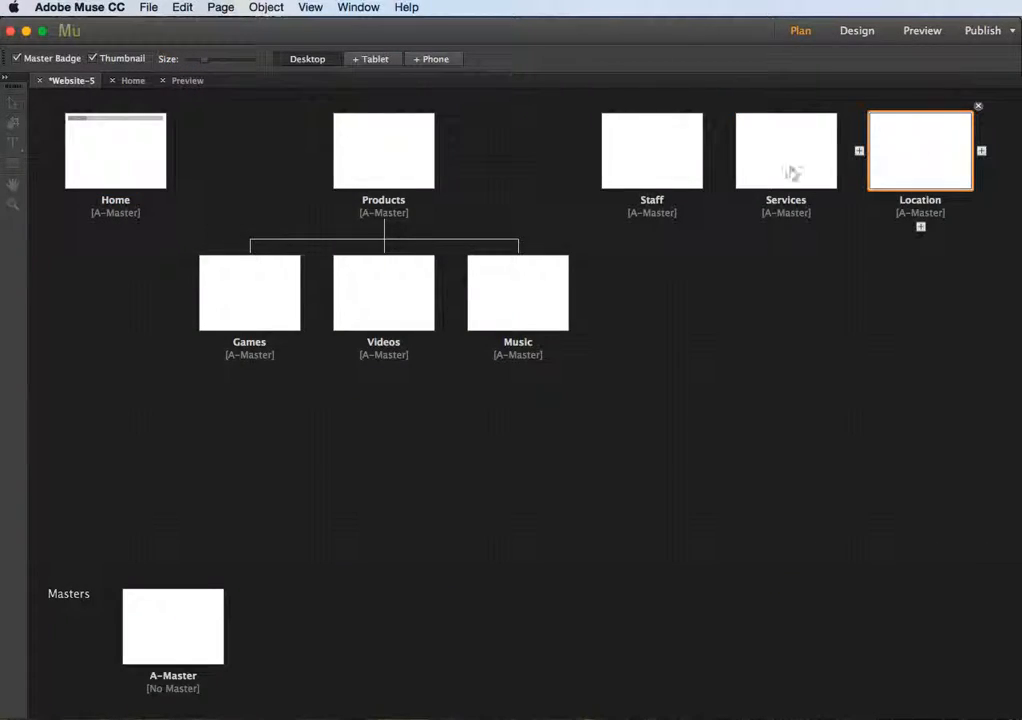
{"action": "double_click", "coordinate": [387, 157]}
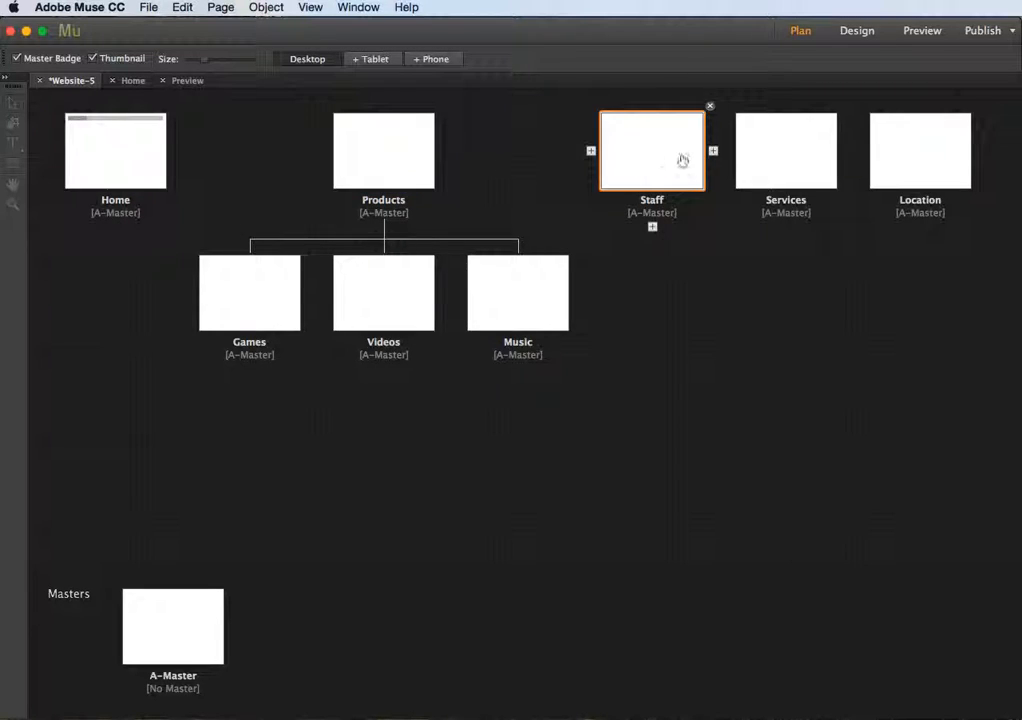
{"action": "left_click", "coordinate": [862, 34]}
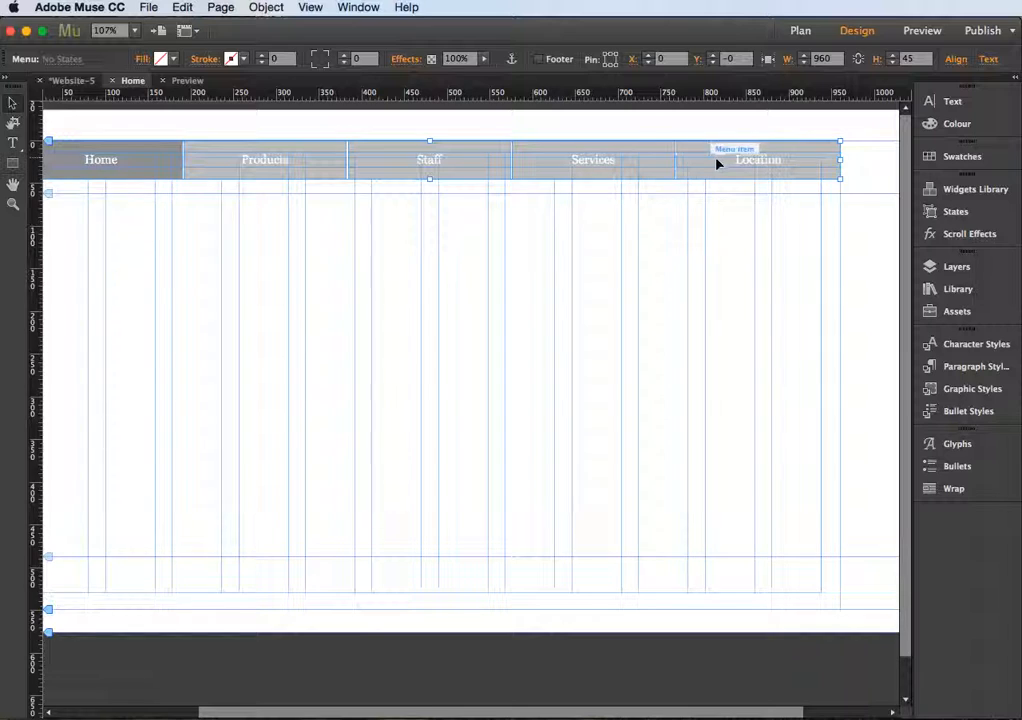
{"action": "left_click", "coordinate": [800, 31]}
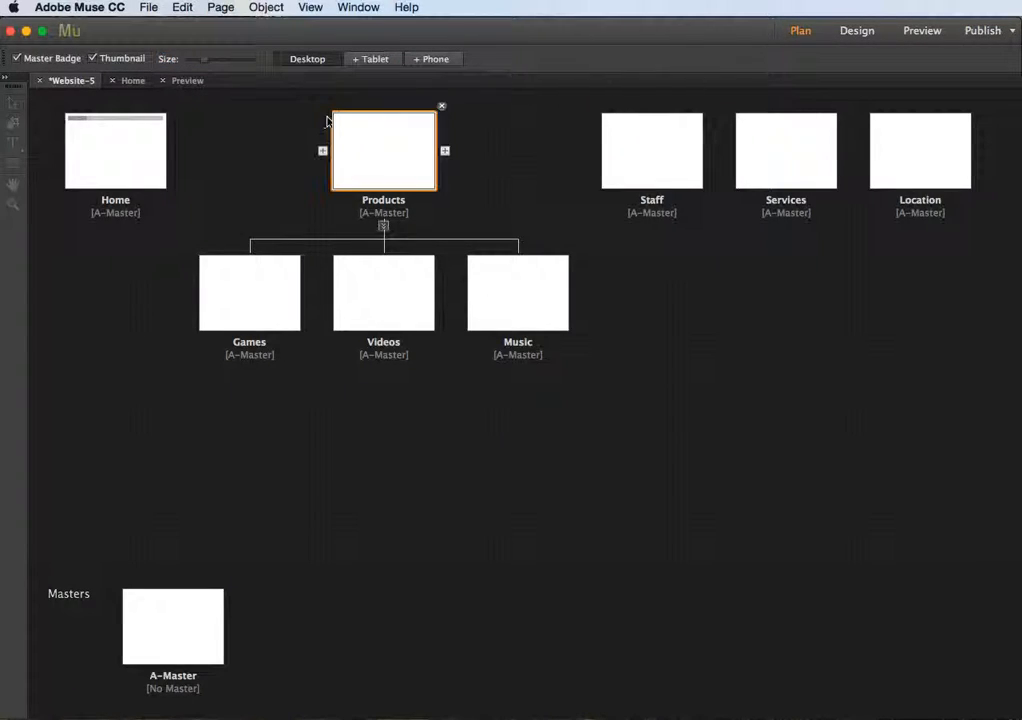
{"action": "left_click", "coordinate": [858, 31]}
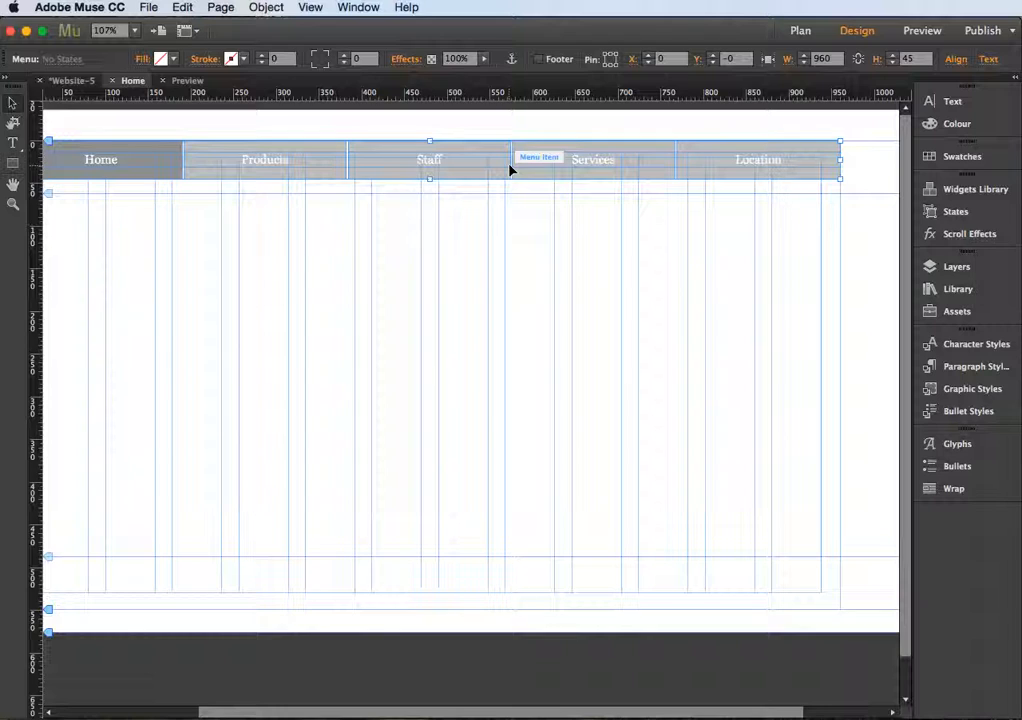
{"action": "left_click", "coordinate": [836, 175]}
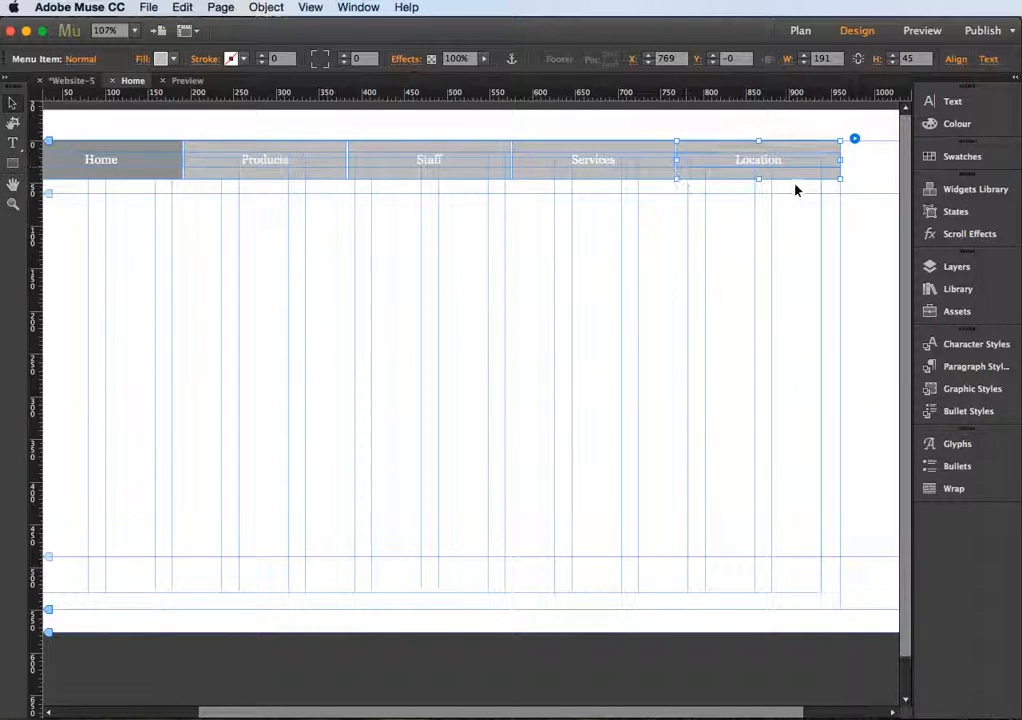
{"action": "left_click", "coordinate": [855, 140]}
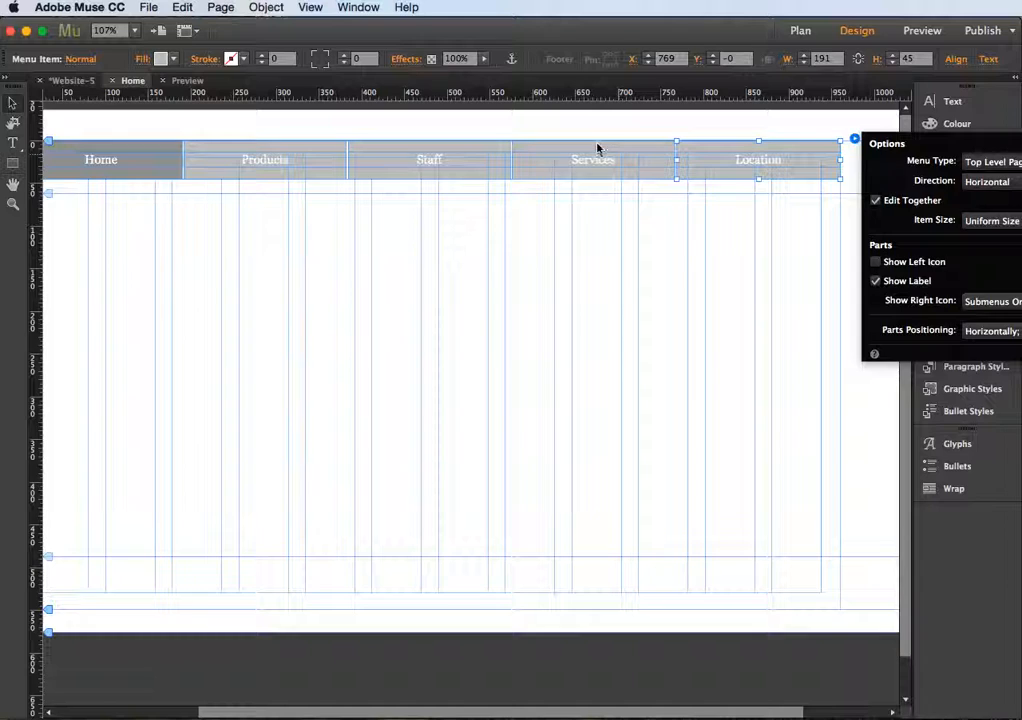
{"action": "left_click", "coordinate": [567, 163]}
{"action": "left_click", "coordinate": [689, 139]}
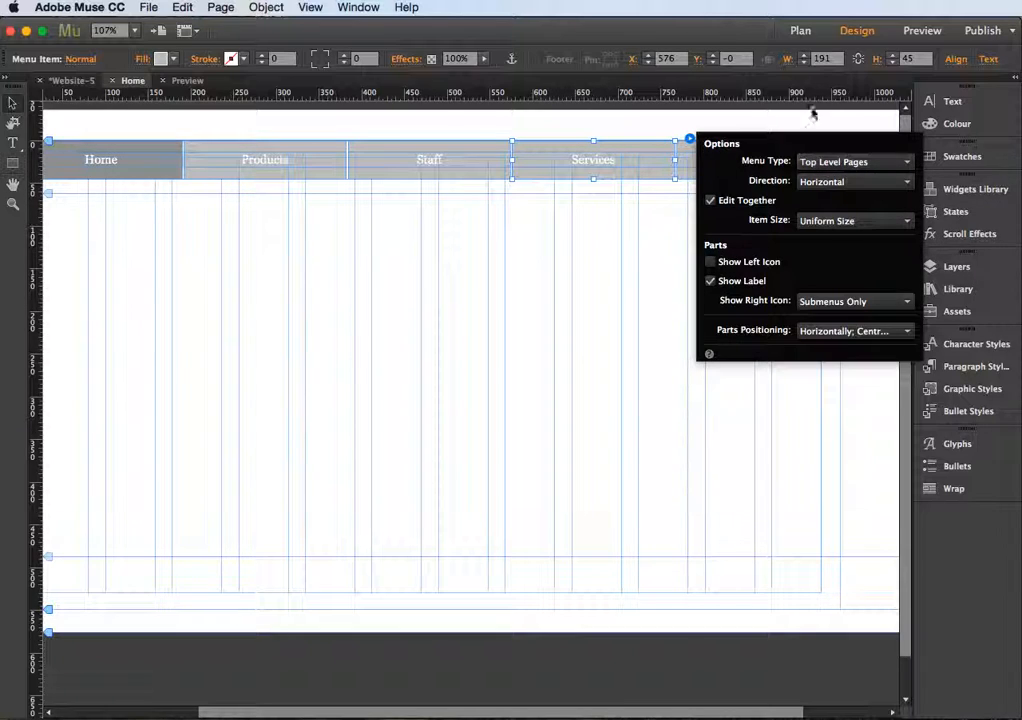
{"action": "left_click", "coordinate": [800, 30]}
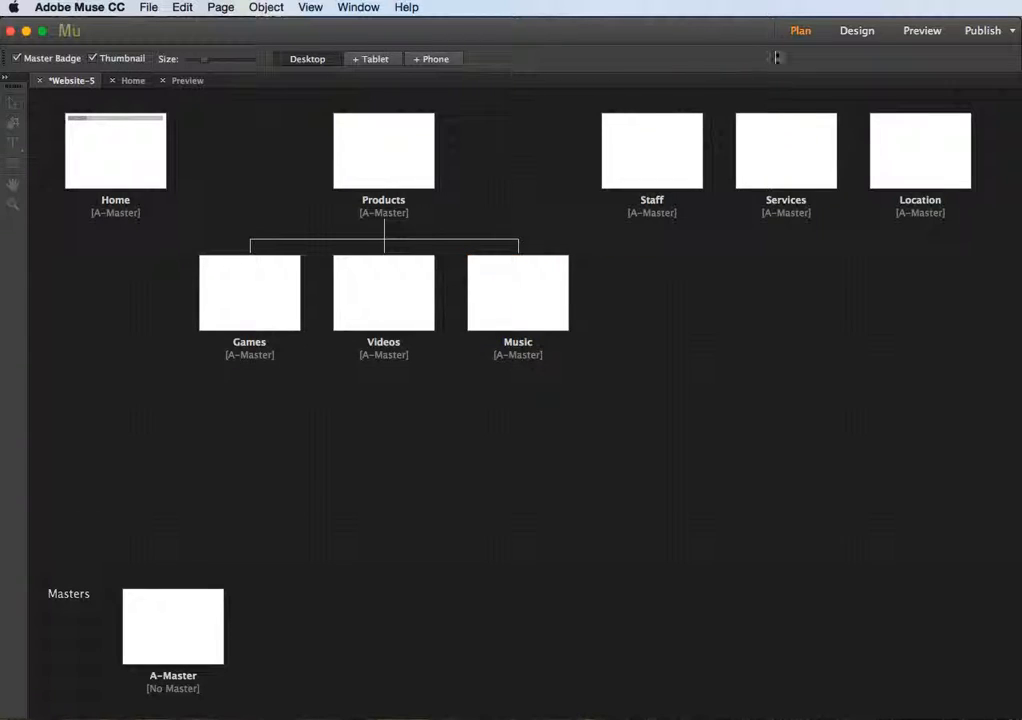
{"action": "left_click", "coordinate": [857, 31]}
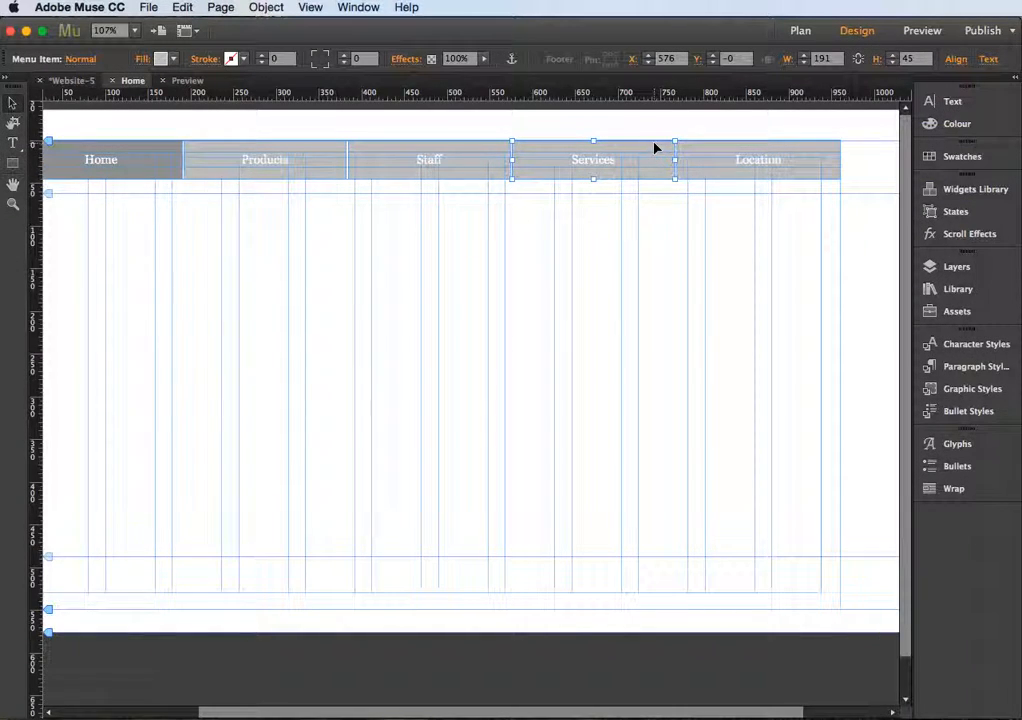
Step: Set the menu type of the Home page's menu widget to All Pages
{"action": "left_click", "coordinate": [605, 228]}
{"action": "left_click", "coordinate": [616, 160]}
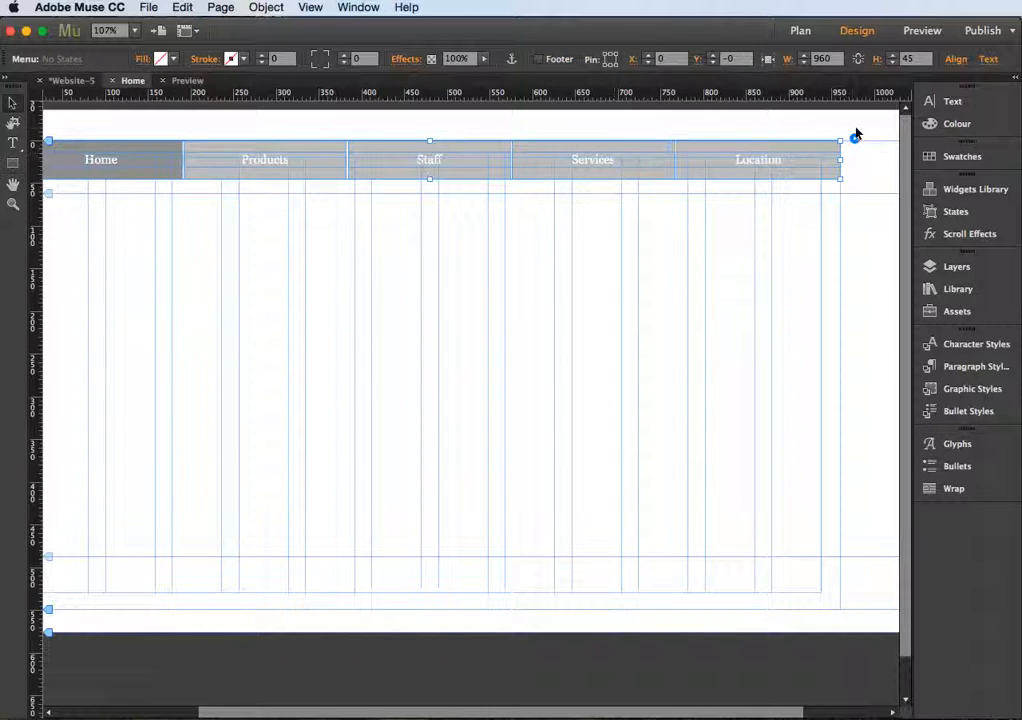
{"action": "left_click", "coordinate": [666, 160]}
{"action": "left_click", "coordinate": [690, 139]}
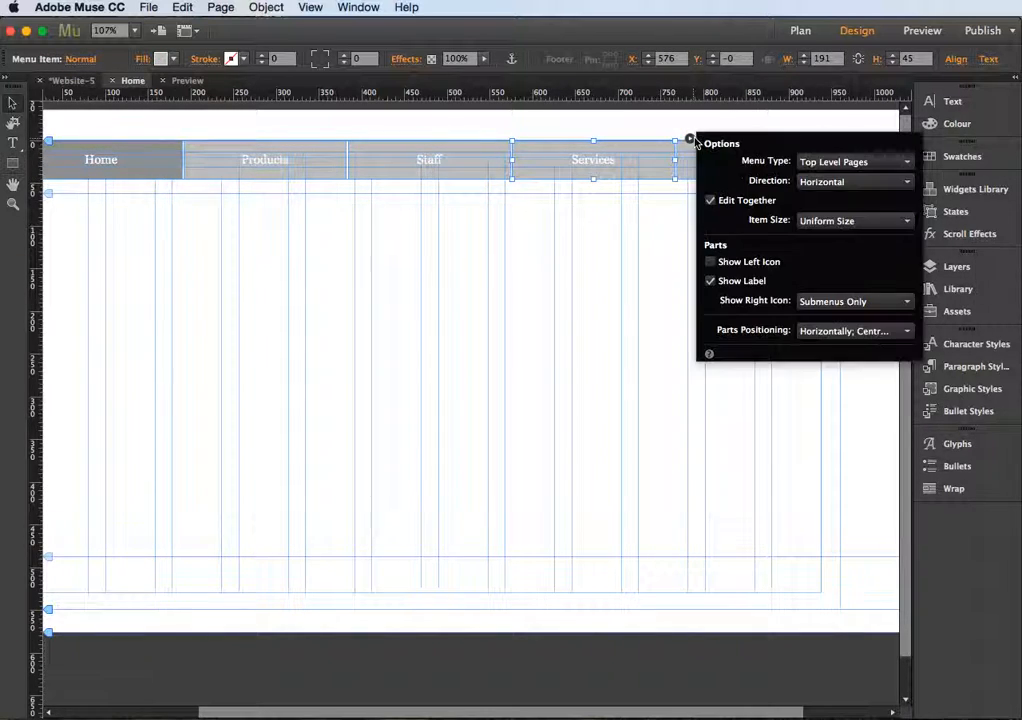
{"action": "left_click", "coordinate": [902, 165]}
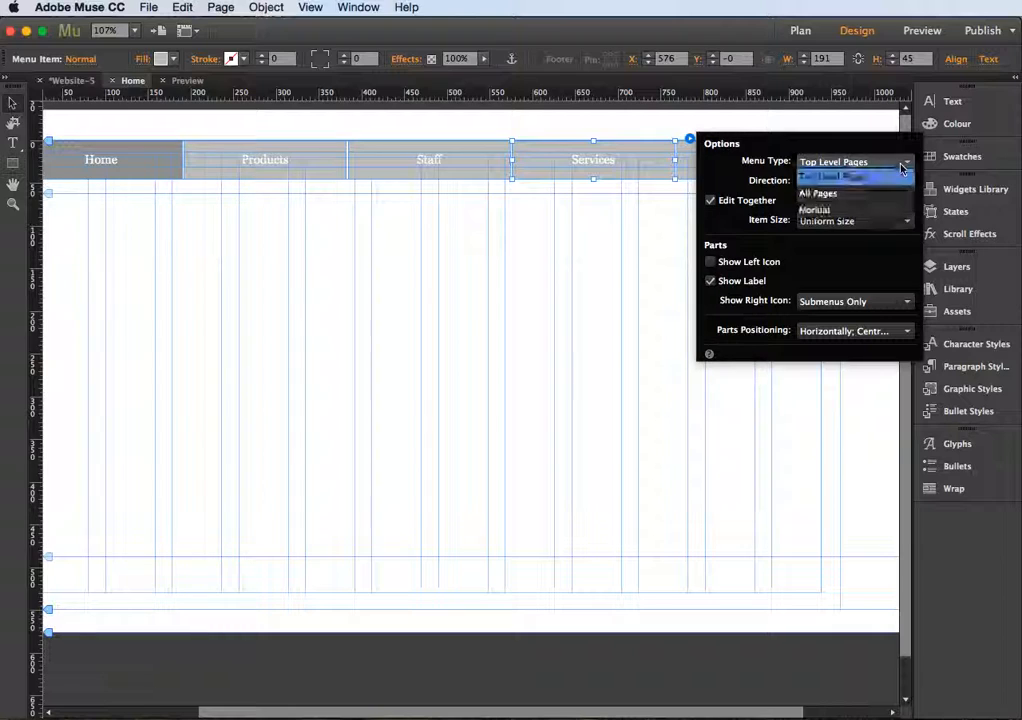
{"action": "left_click", "coordinate": [829, 195]}
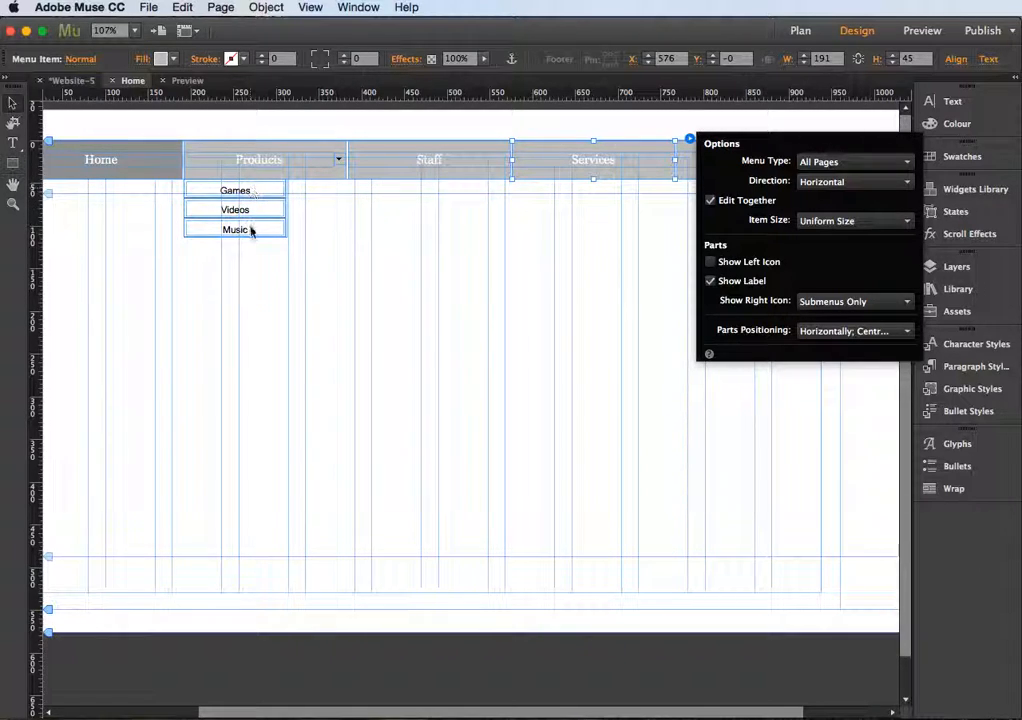
{"action": "left_click", "coordinate": [395, 213]}
{"action": "left_click", "coordinate": [383, 212]}
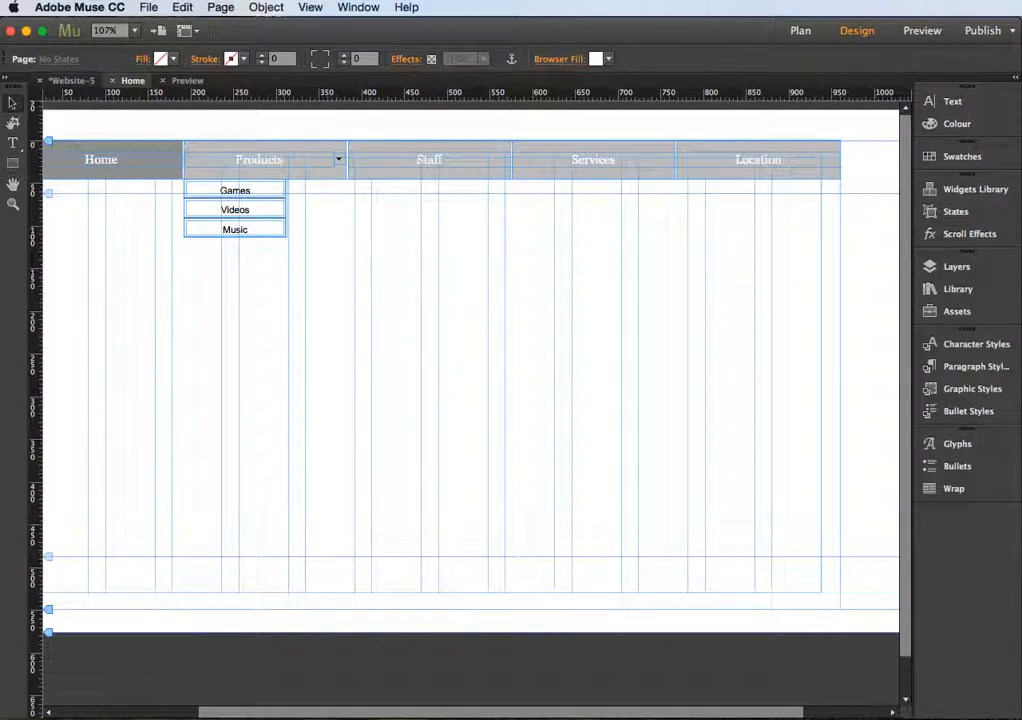
Step: Preview the Home page's Products submenu and open the Services page from the site map
{"action": "left_click", "coordinate": [925, 31]}
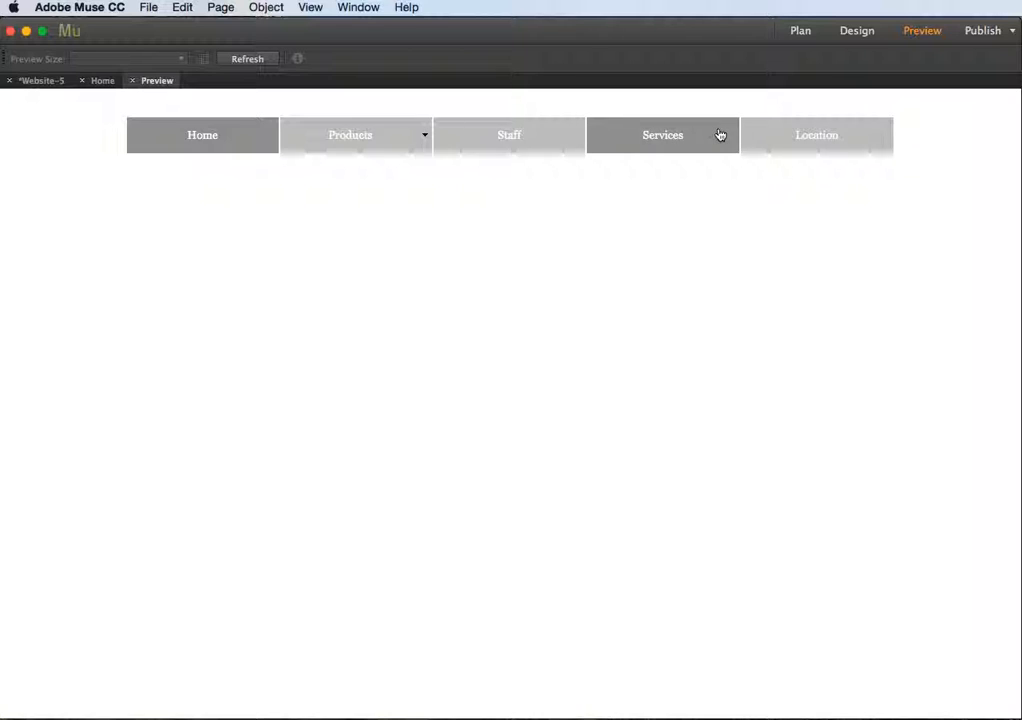
{"action": "mouse_move", "coordinate": [420, 145]}
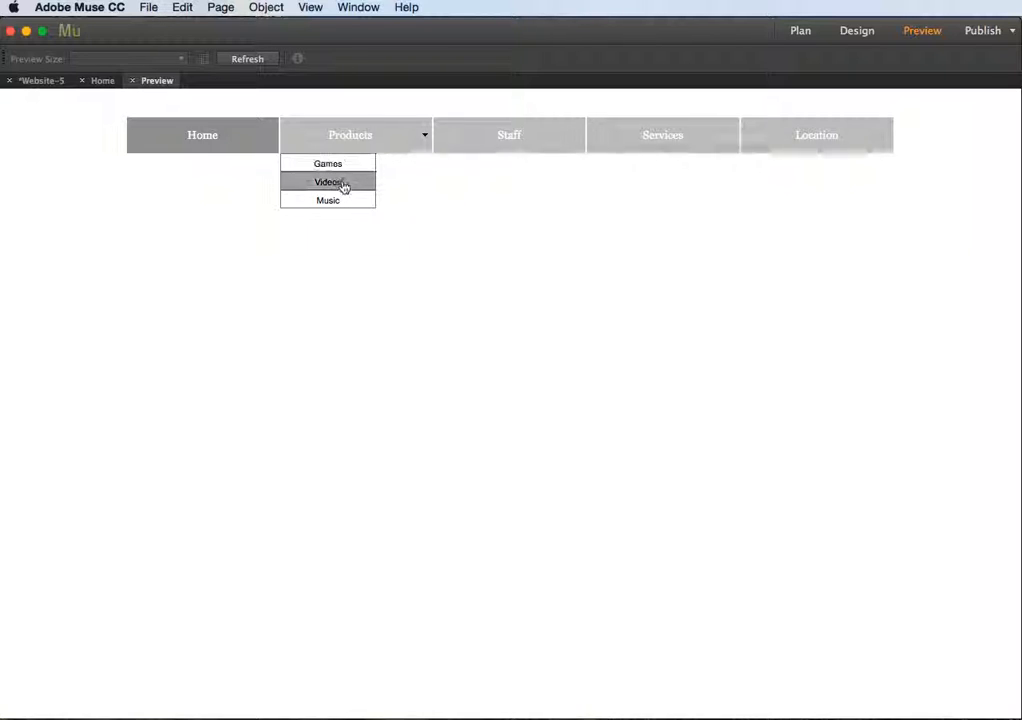
{"action": "left_click", "coordinate": [801, 30]}
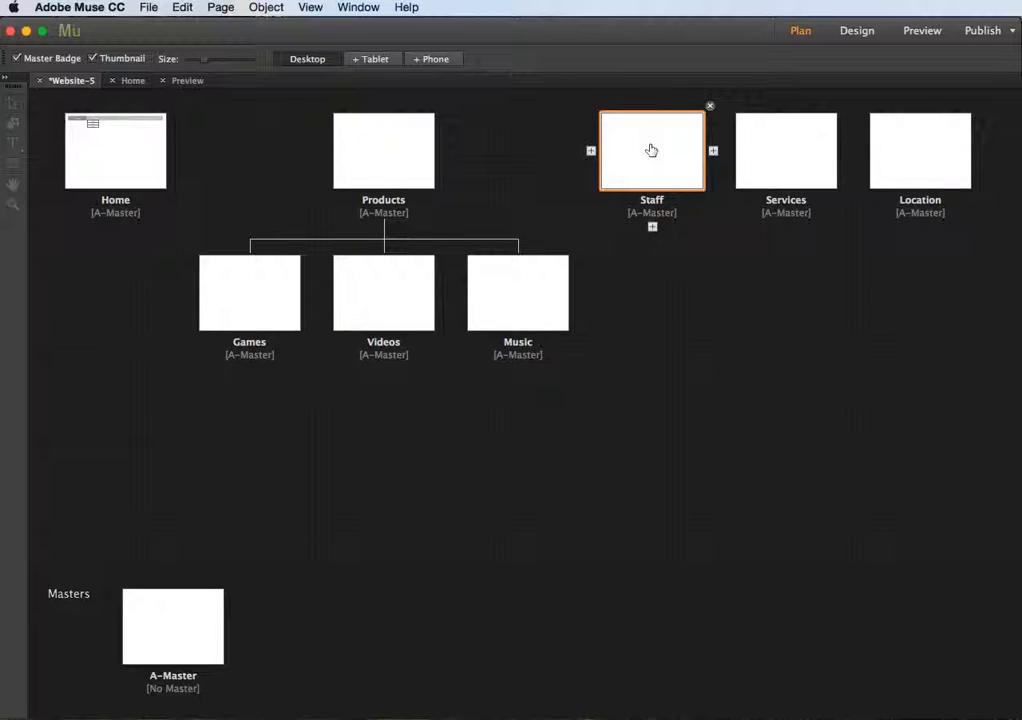
{"action": "double_click", "coordinate": [785, 152]}
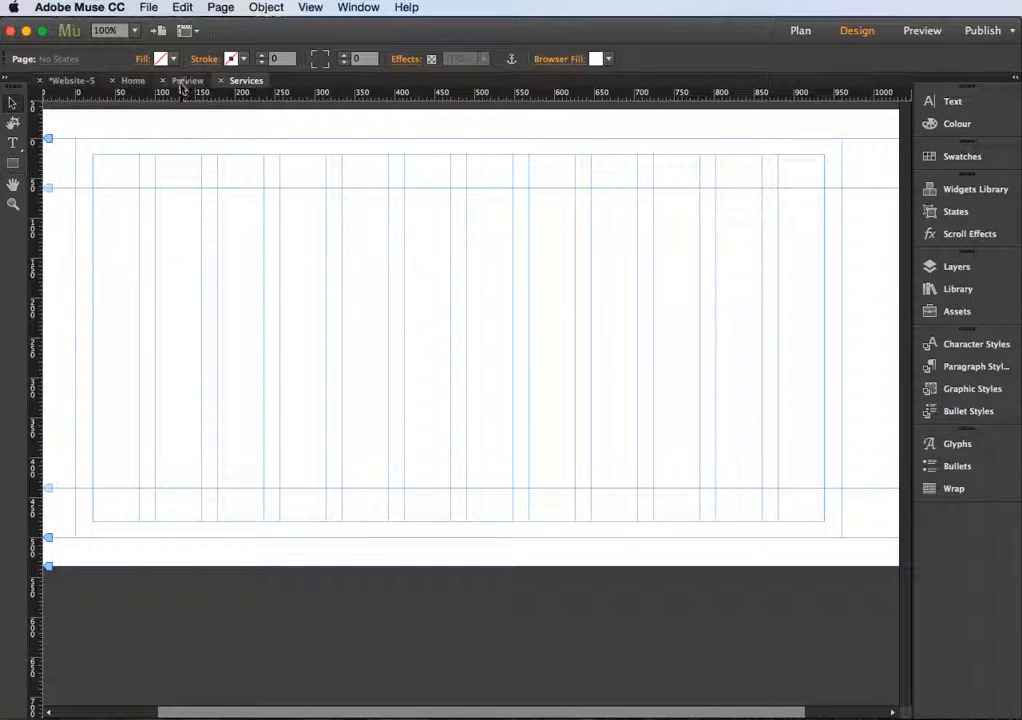
Step: Delete the Staff page from the site map and reopen the Home page to check its menu
{"action": "left_click", "coordinate": [801, 33]}
{"action": "mouse_move", "coordinate": [633, 156]}
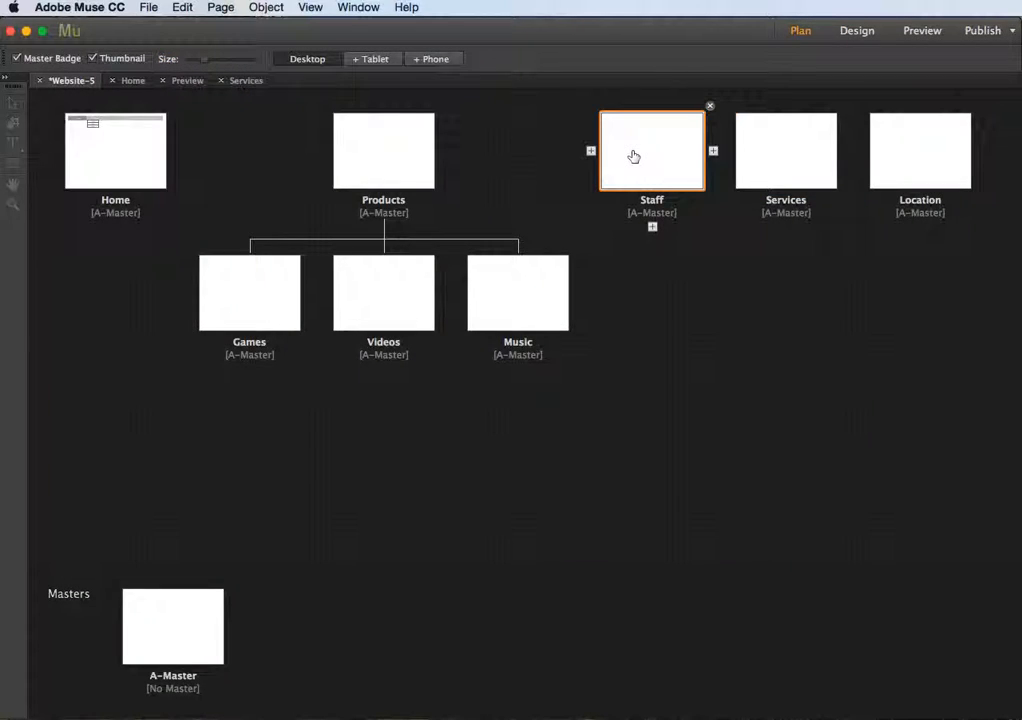
{"action": "left_click", "coordinate": [710, 108]}
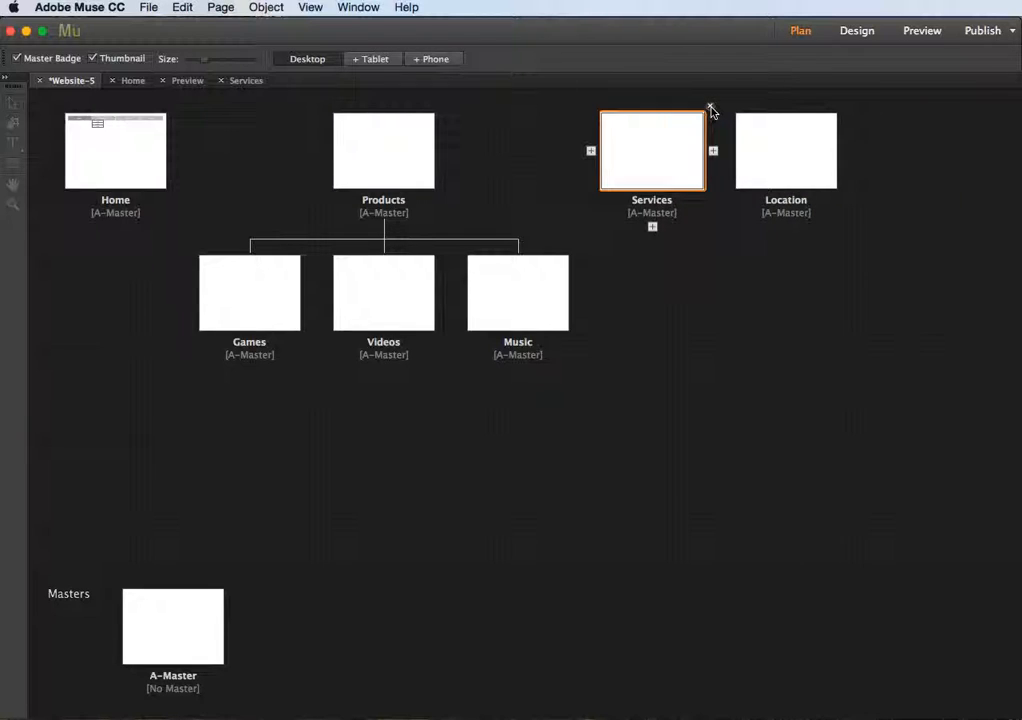
{"action": "double_click", "coordinate": [113, 152]}
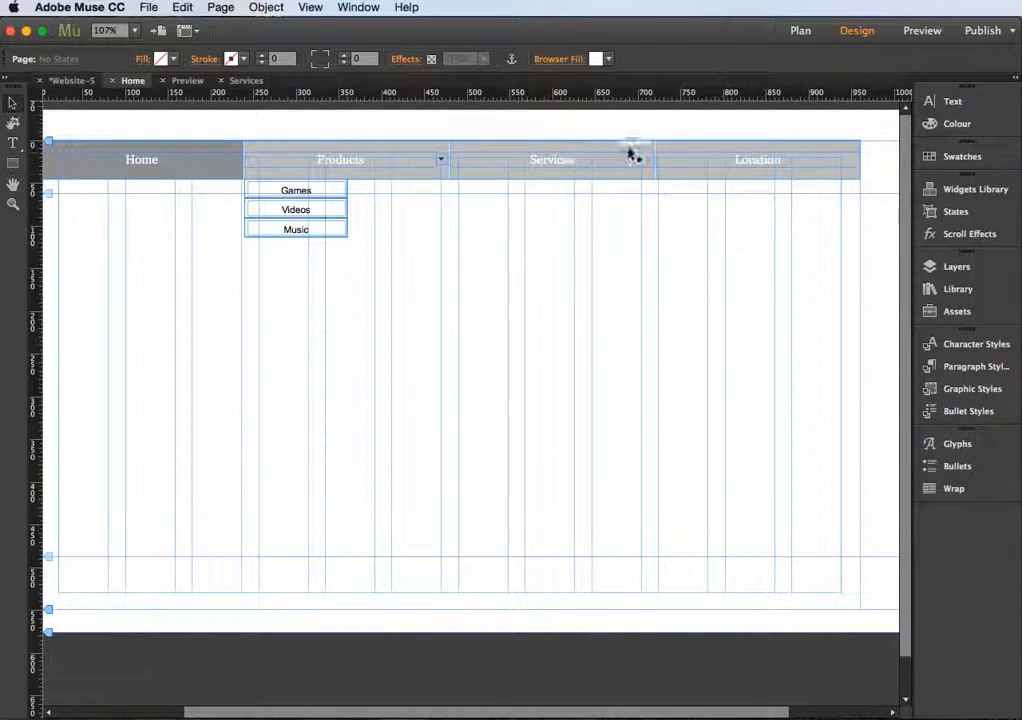
Step: Compare the Products child pages in the site map with the submenu on the Home page
{"action": "left_click", "coordinate": [800, 34]}
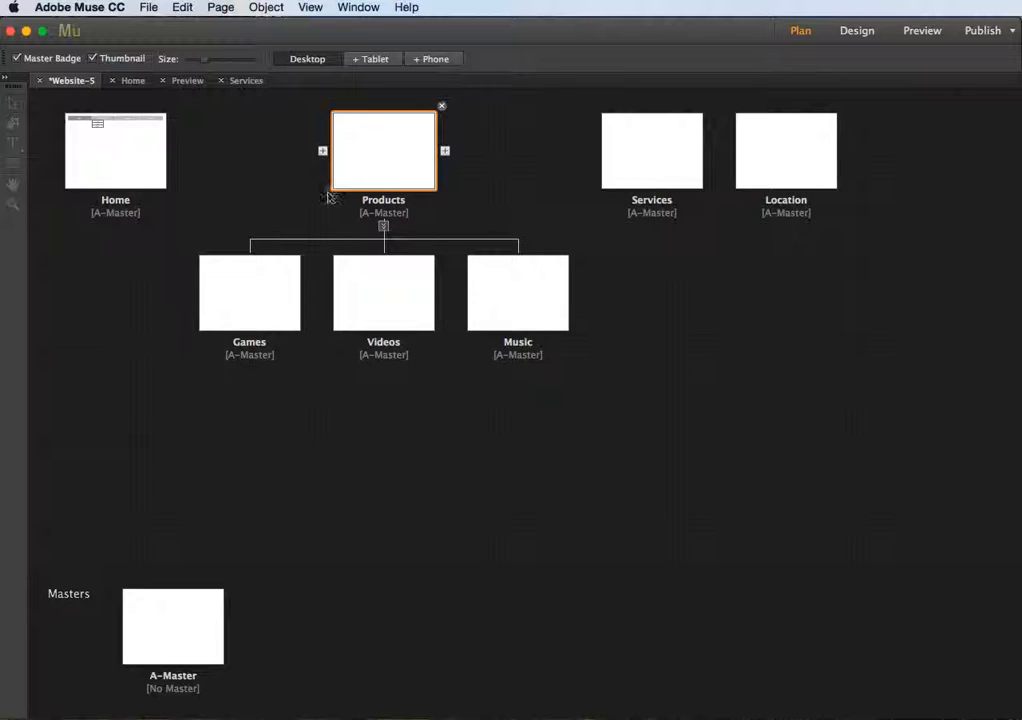
{"action": "mouse_move", "coordinate": [398, 259]}
{"action": "mouse_move", "coordinate": [530, 277]}
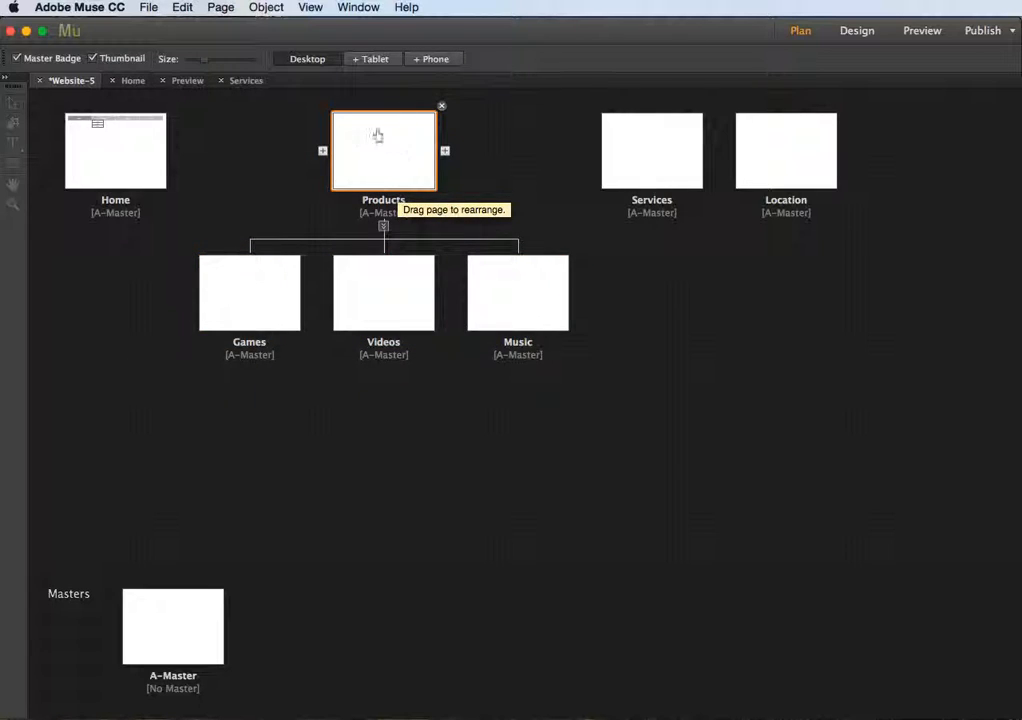
{"action": "left_click", "coordinate": [862, 31]}
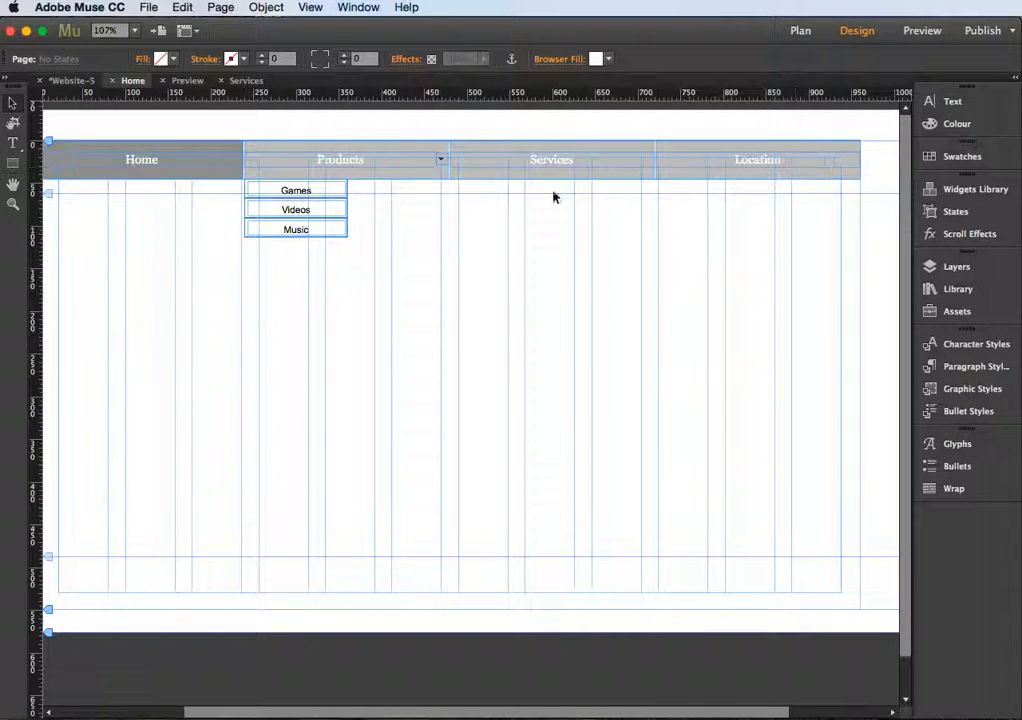
{"action": "scroll", "coordinate": [237, 162], "scroll_direction": "left", "scroll_amount": 2}
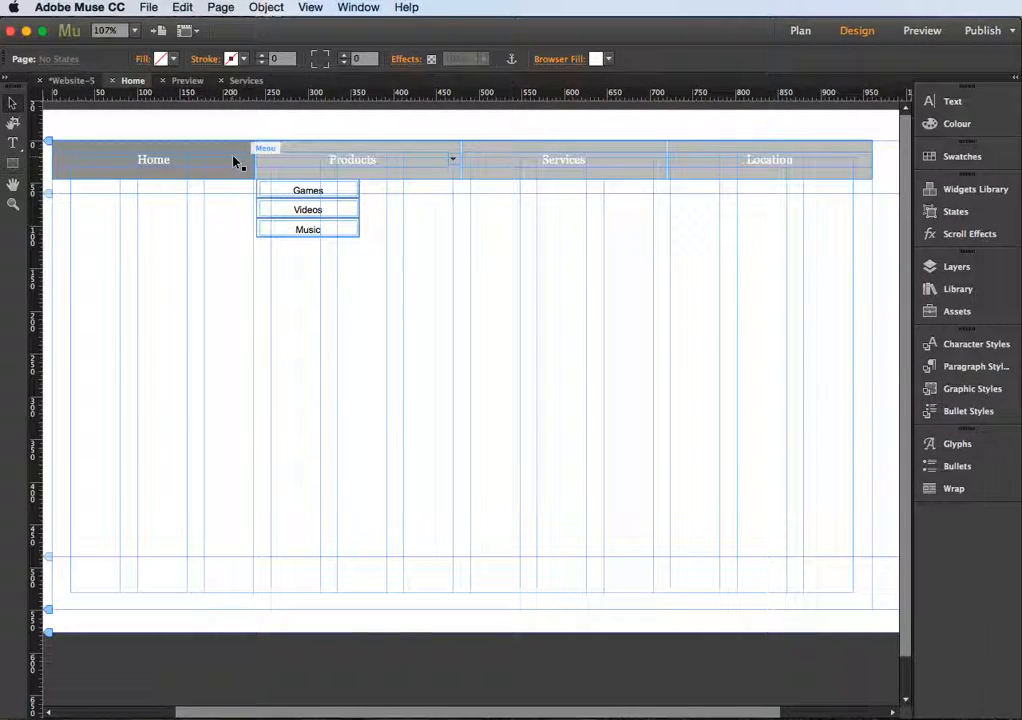